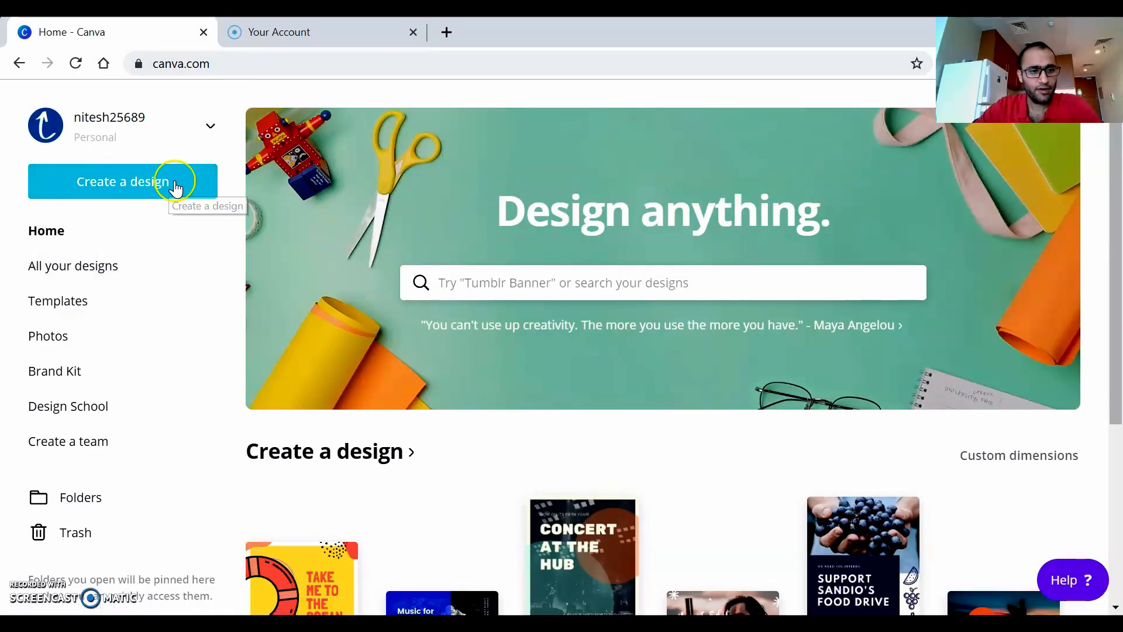
Create a new blank design using the YouTube Thumbnail format
left_click(120, 189)
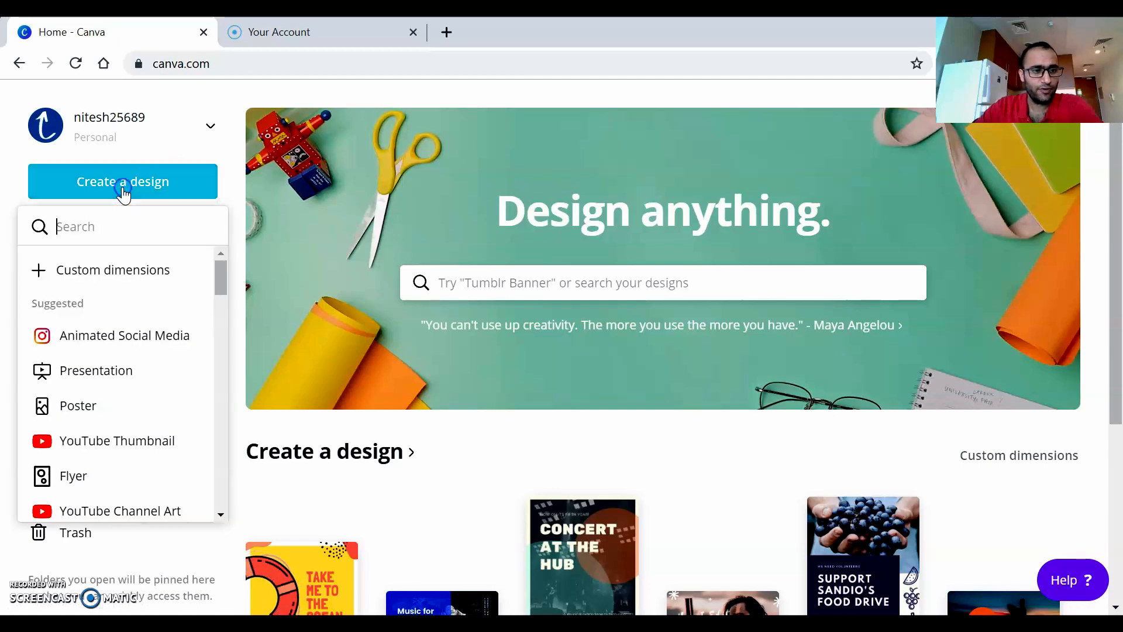
scroll(117, 308, "down", 2)
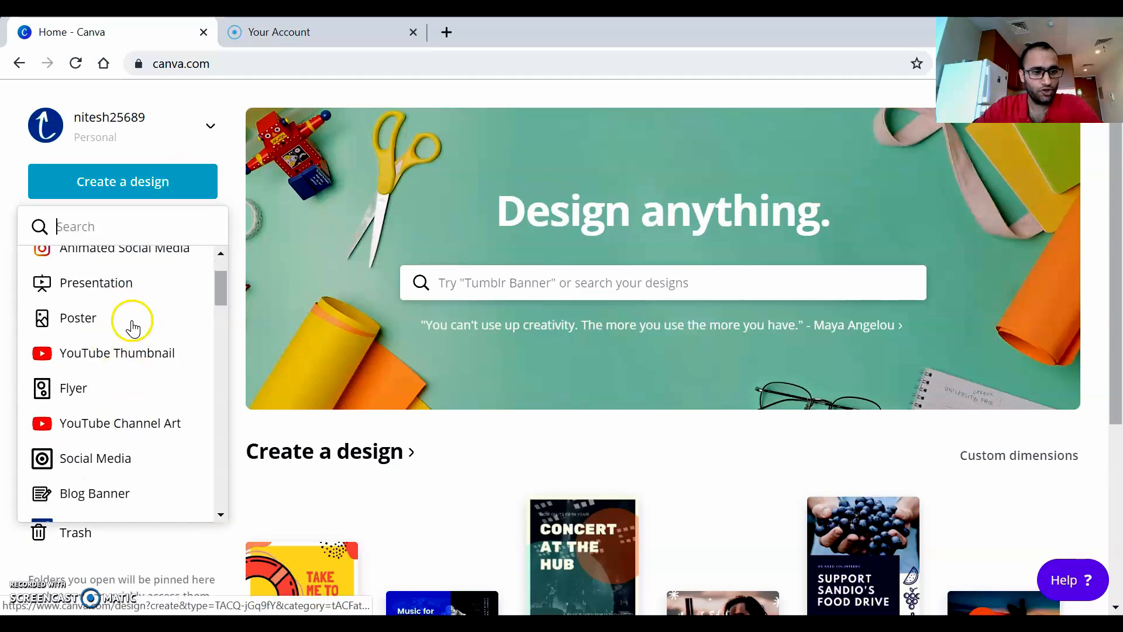
scroll(131, 356, "down", 3)
scroll(112, 370, "down", 4)
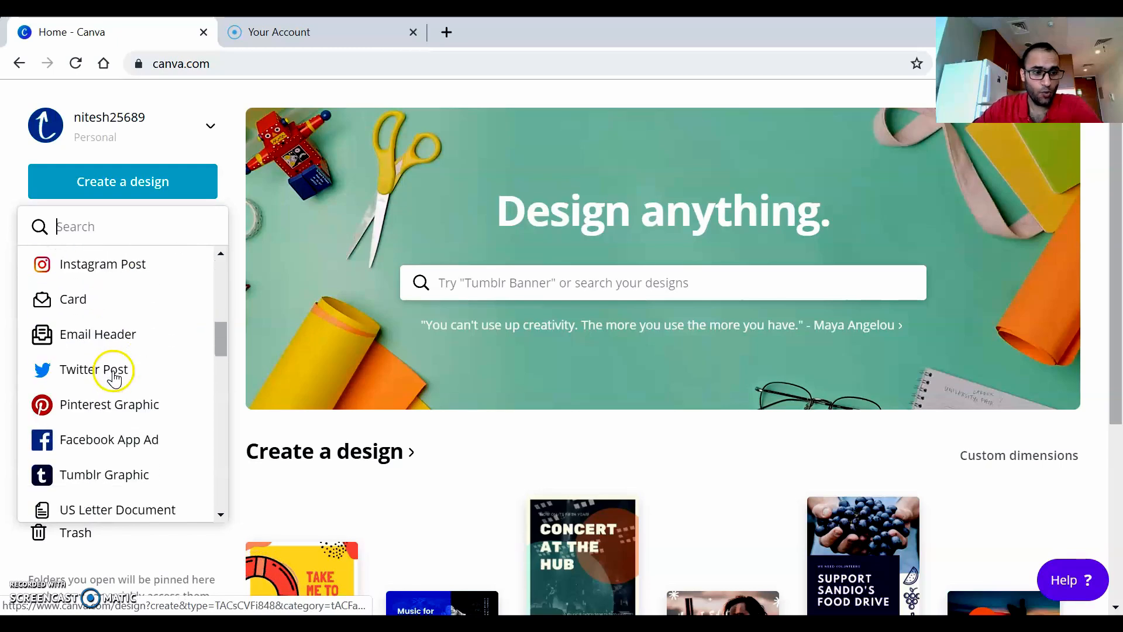
scroll(112, 375, "up", 4)
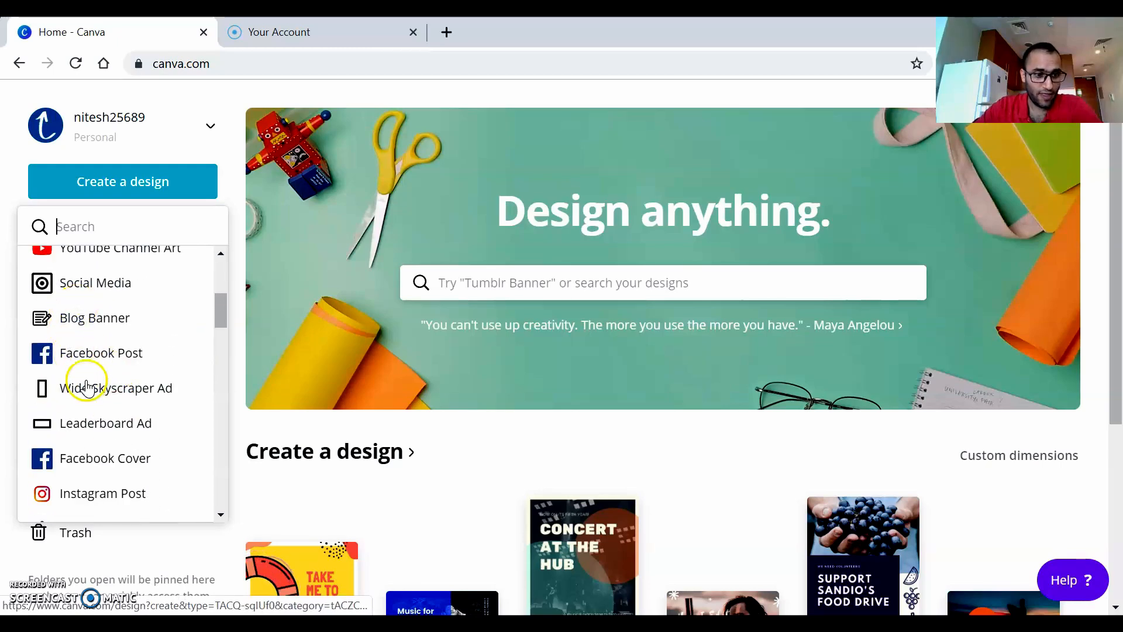
scroll(113, 363, "down", 3)
scroll(113, 380, "down", 4)
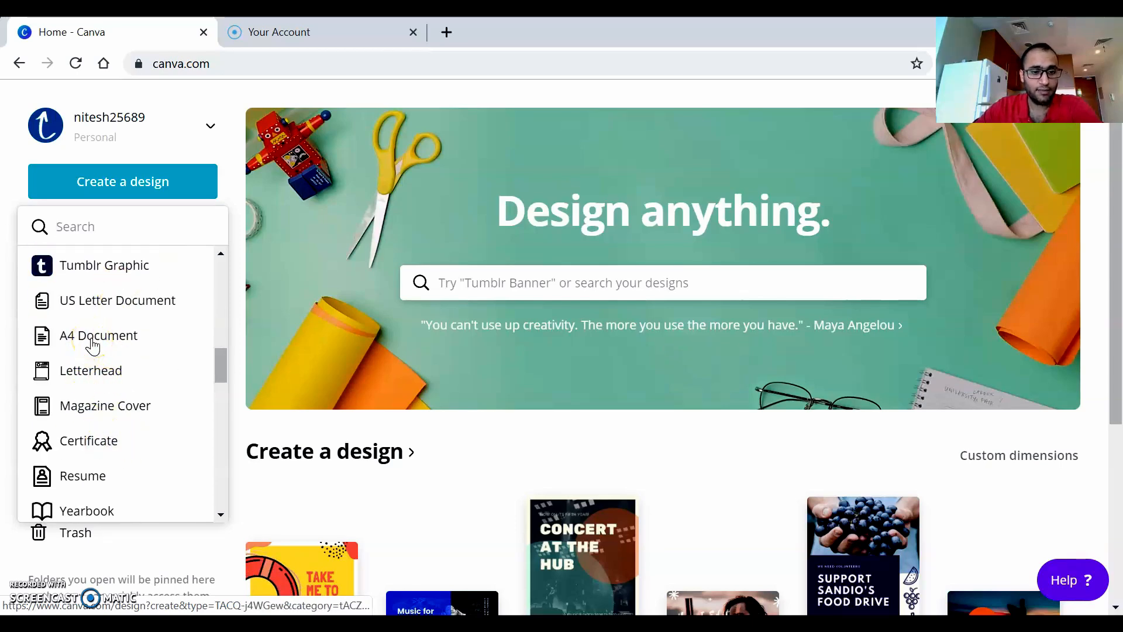
scroll(93, 346, "up", 8)
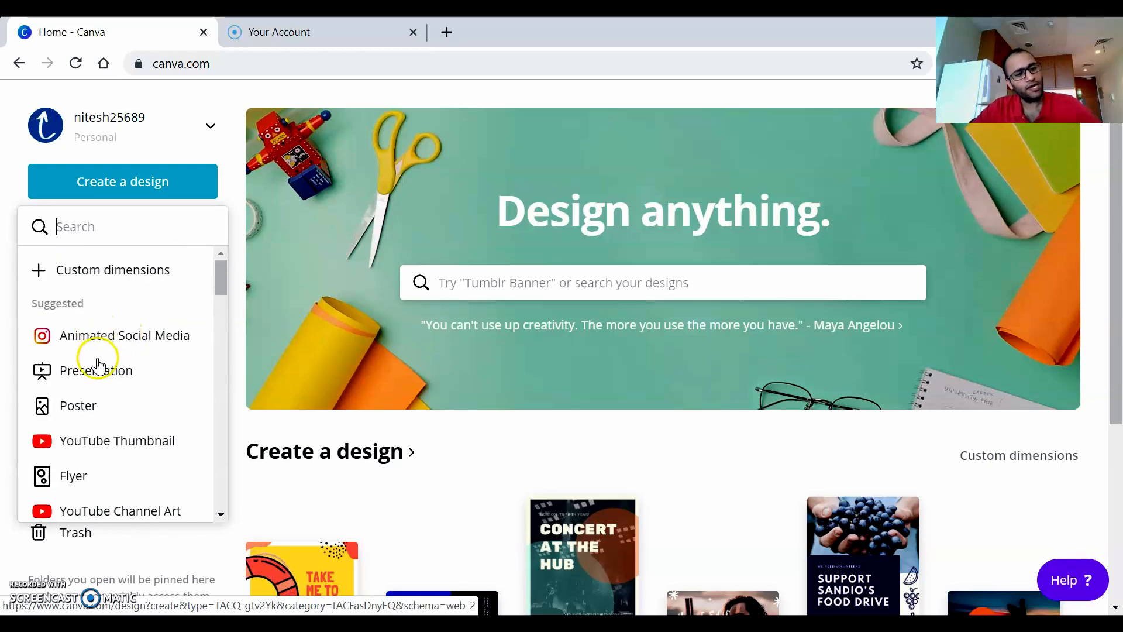
scroll(96, 359, "down", 3)
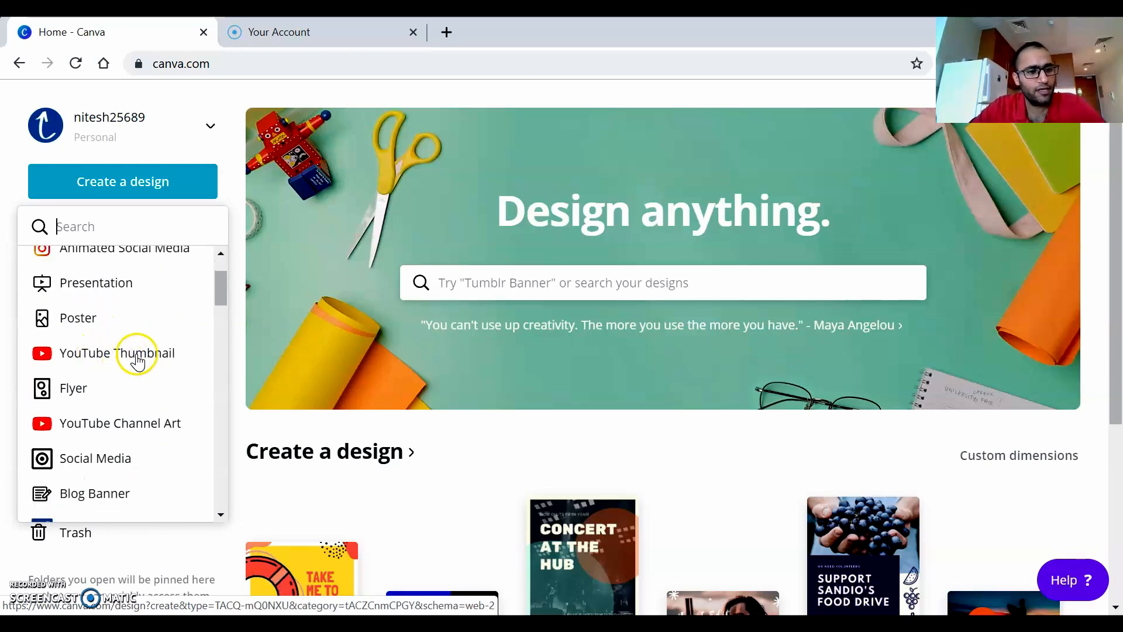
left_click(124, 360)
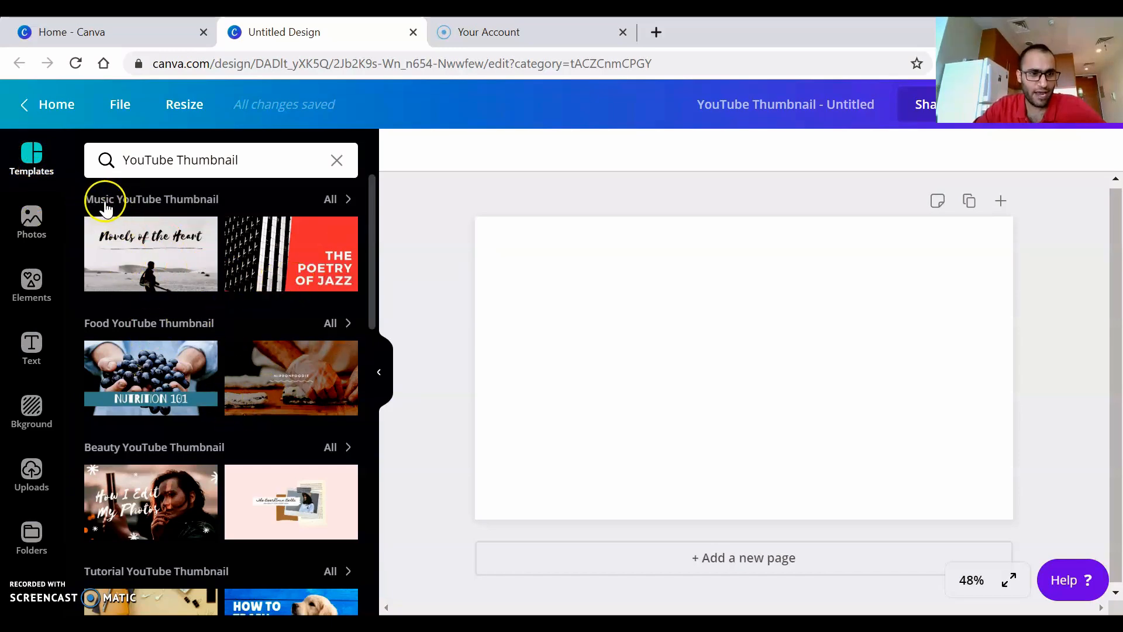
Look through the YouTube Thumbnail templates and the stock photo library
scroll(113, 334, "down", 3)
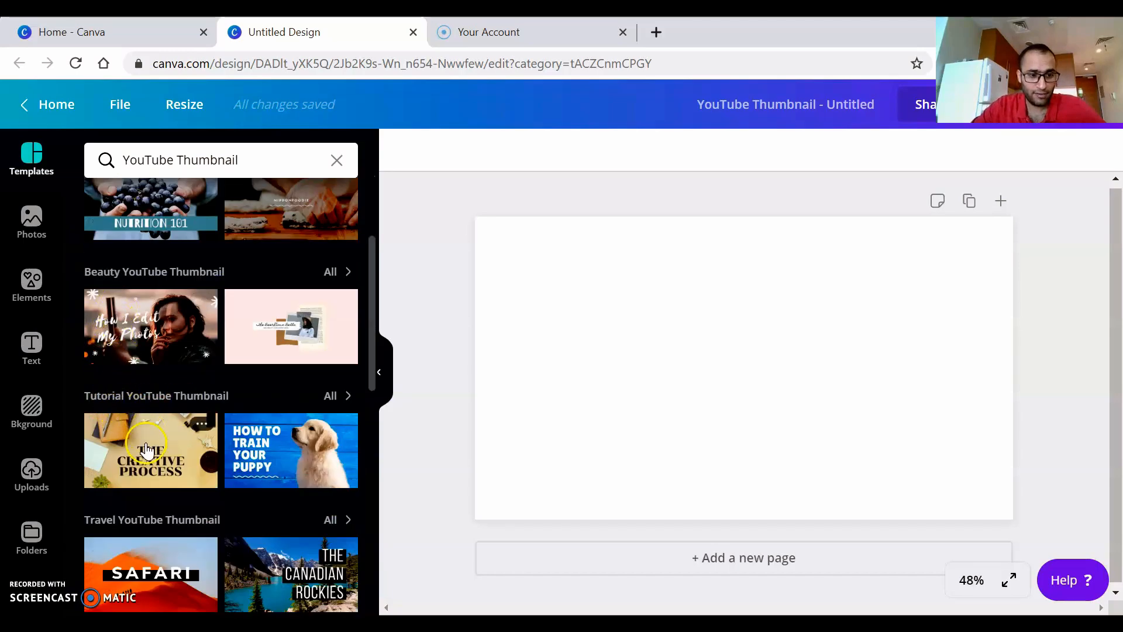
scroll(146, 450, "down", 3)
scroll(126, 468, "down", 3)
scroll(188, 461, "up", 9)
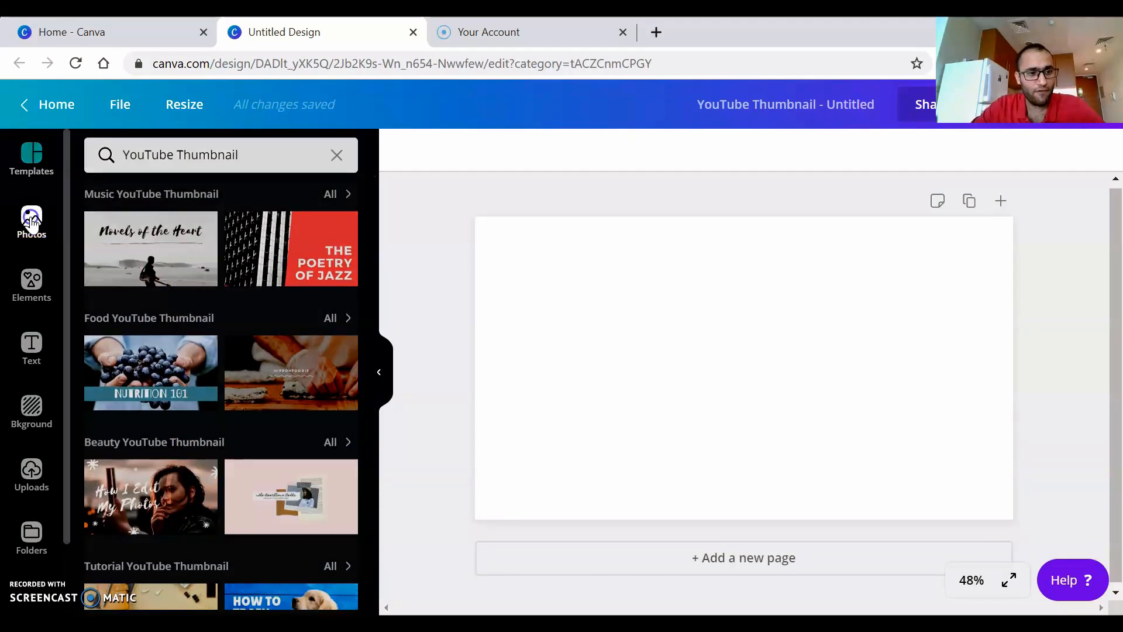
left_click(32, 221)
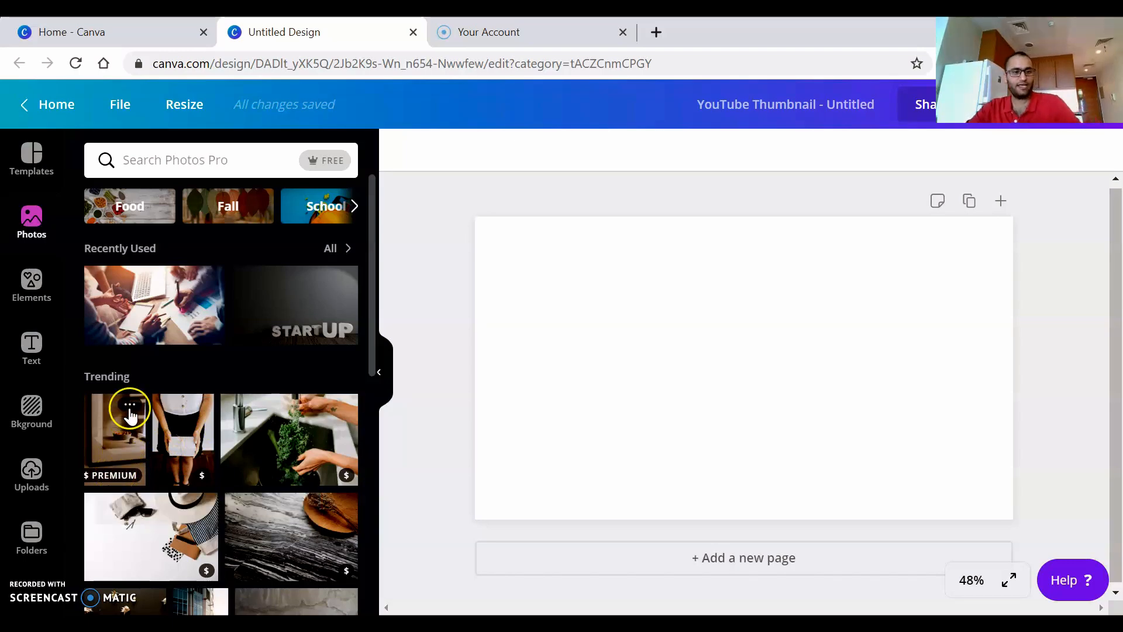
left_click(163, 156)
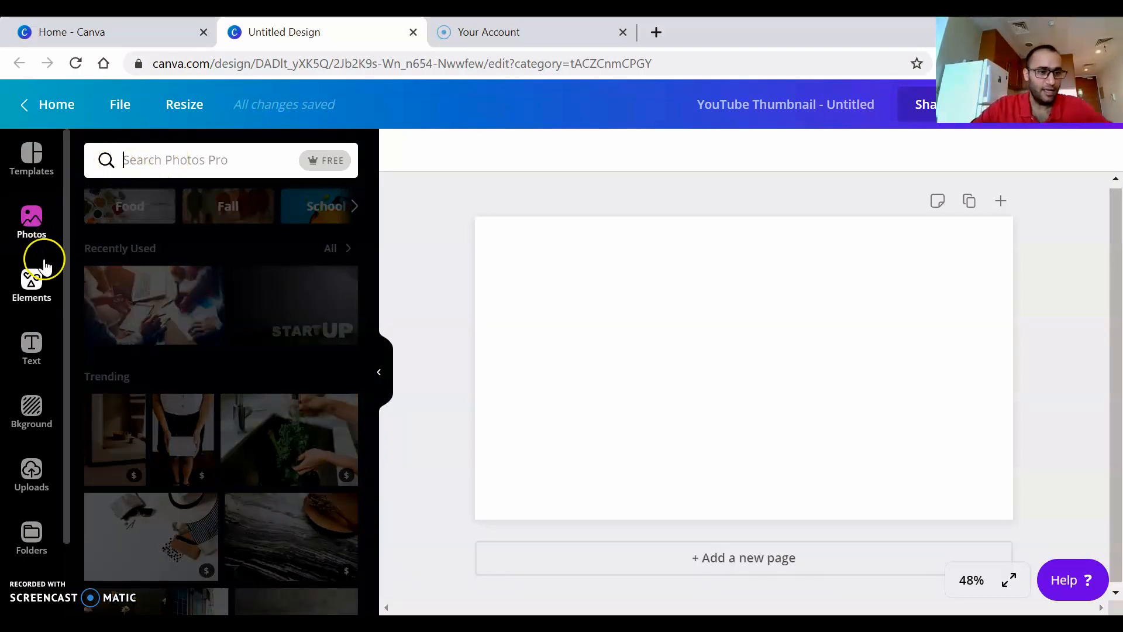
Look through the element categories, from grids, charts and frames to stickers, shapes and icons
left_click(41, 281)
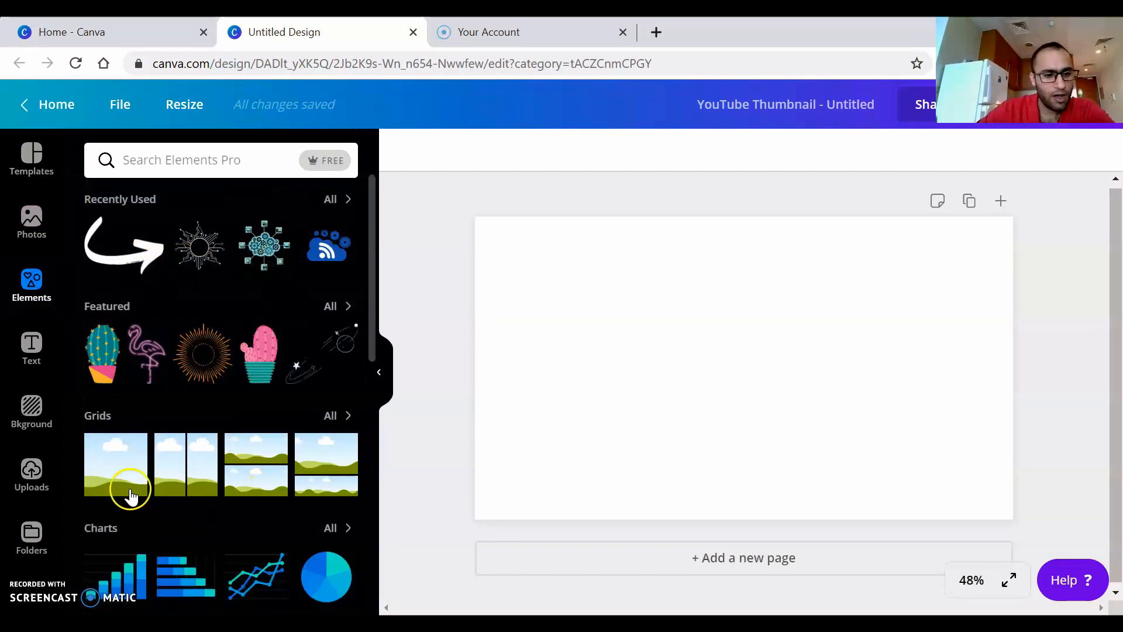
scroll(228, 459, "down", 3)
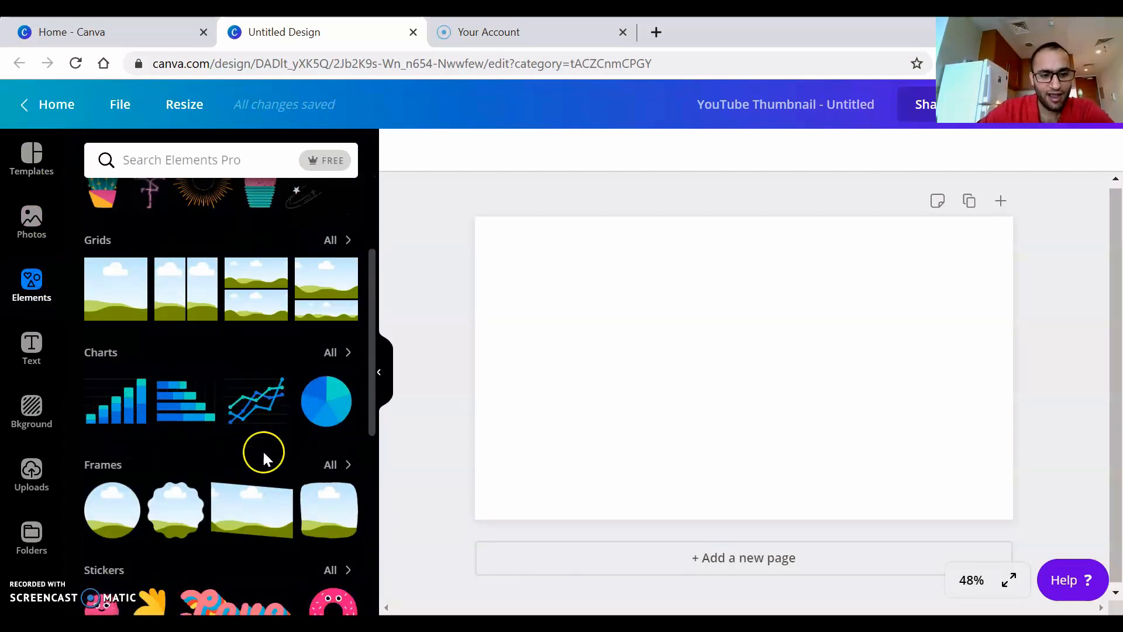
scroll(182, 433, "down", 5)
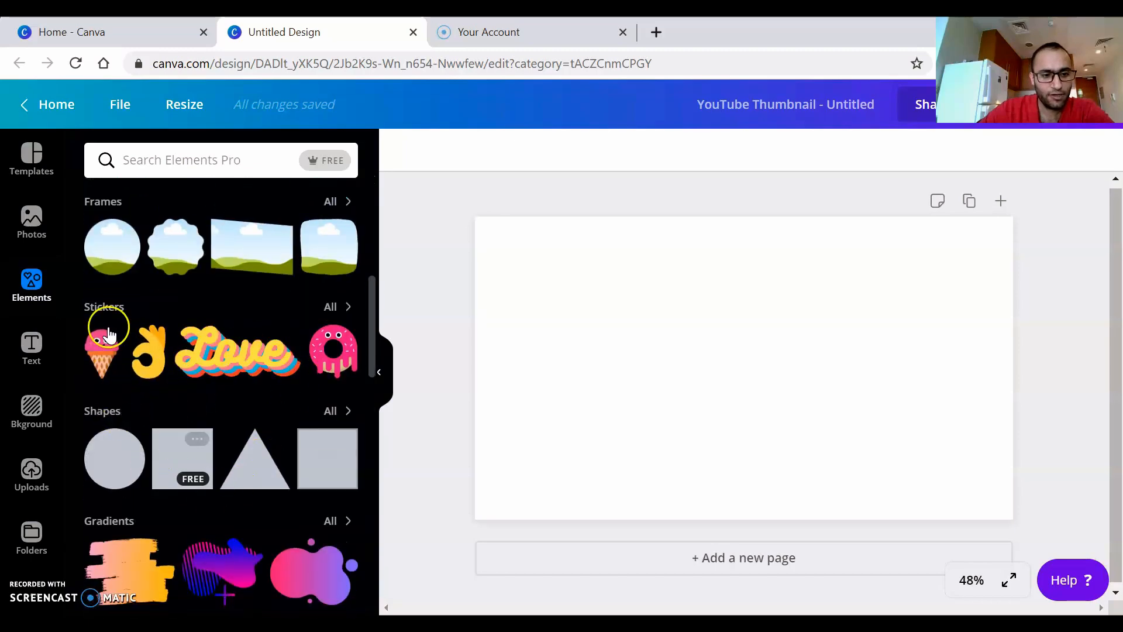
scroll(214, 414, "down", 13)
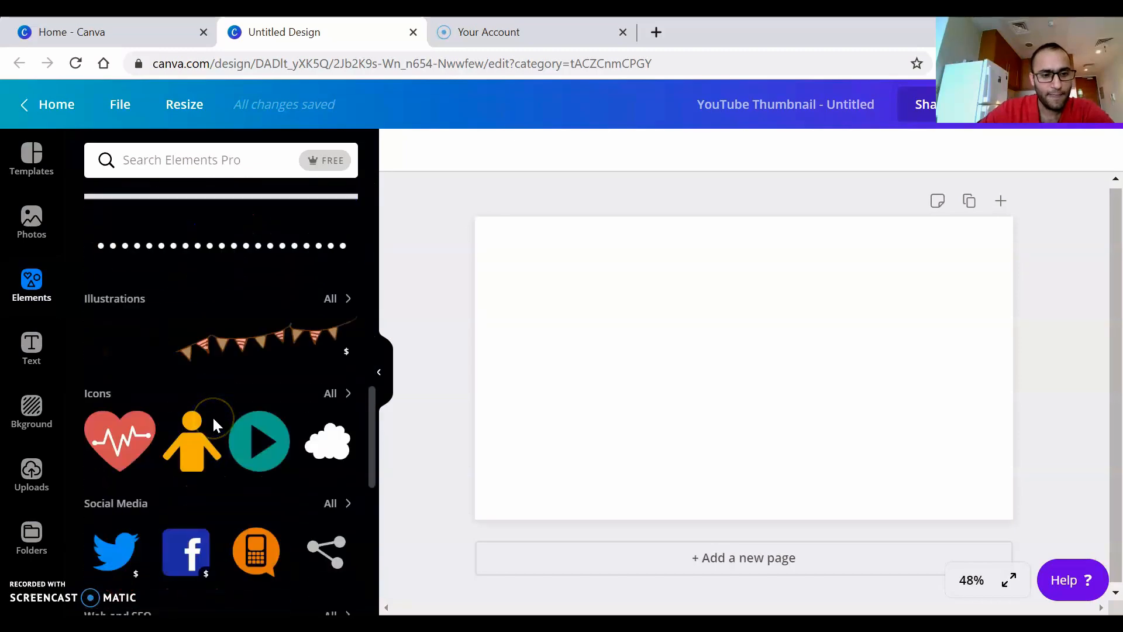
Look through the ready-made text styles and the background collection
left_click(33, 345)
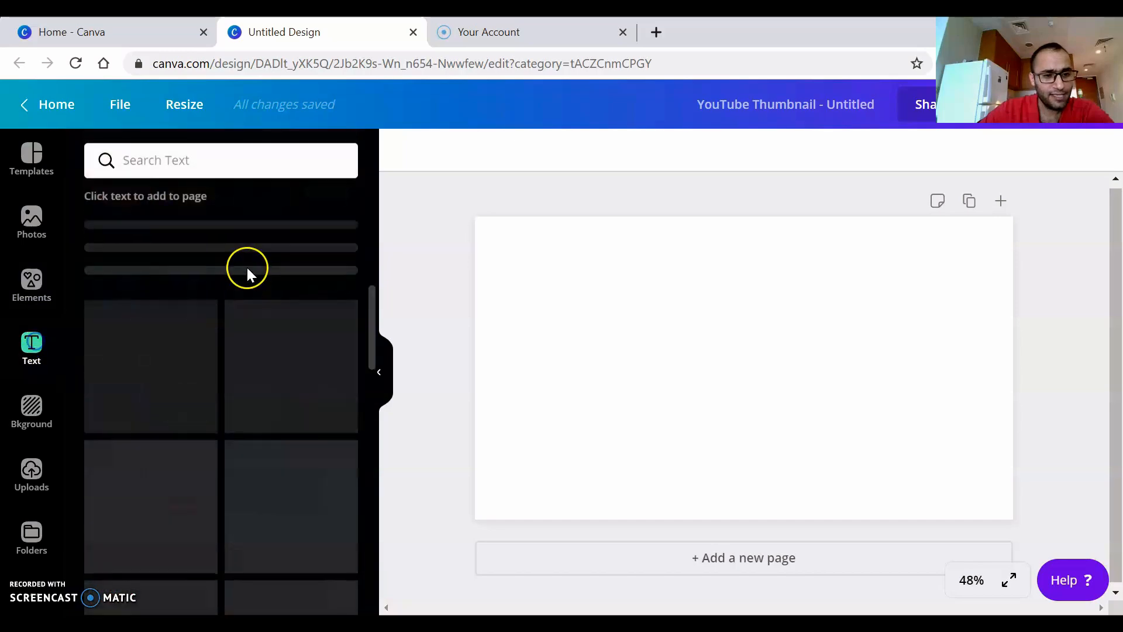
left_click(177, 160)
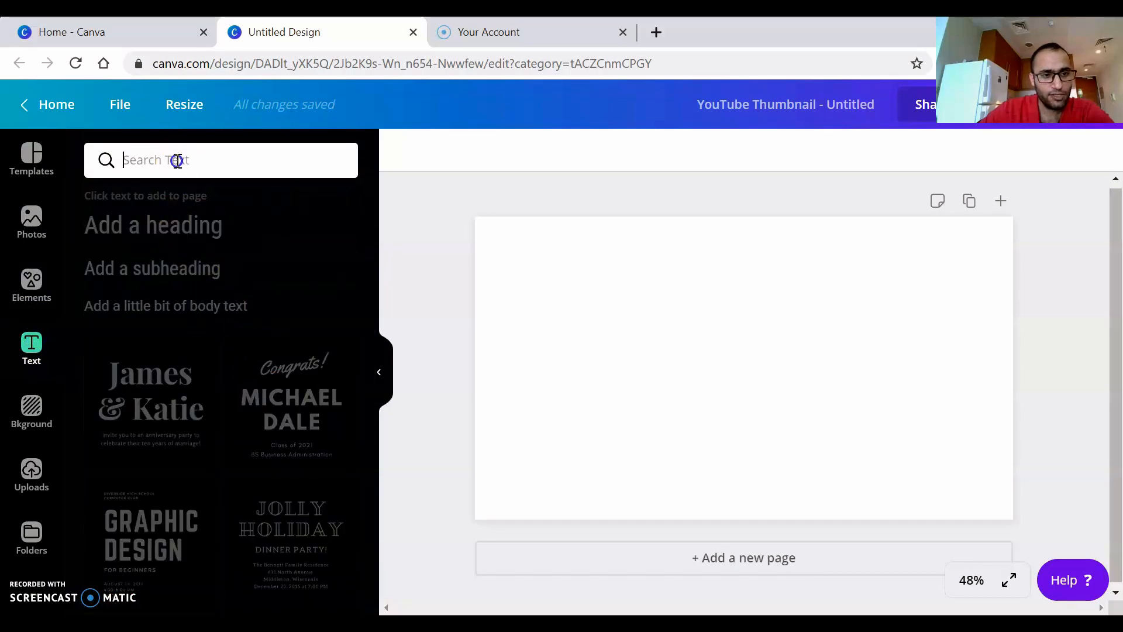
left_click(310, 220)
scroll(243, 396, "down", 2)
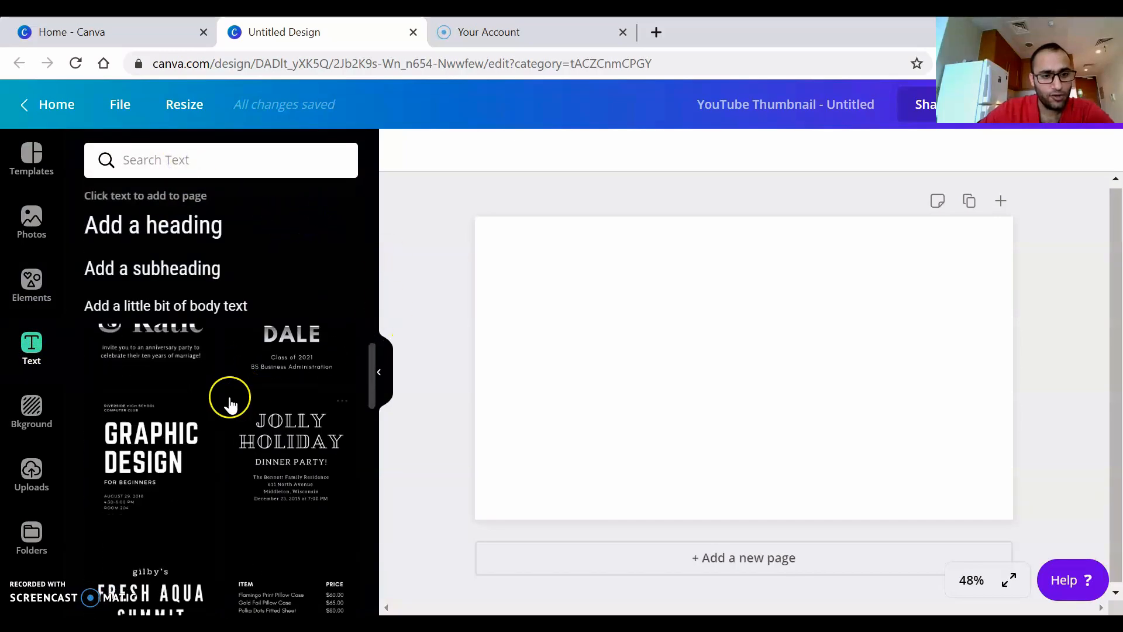
scroll(135, 478, "down", 3)
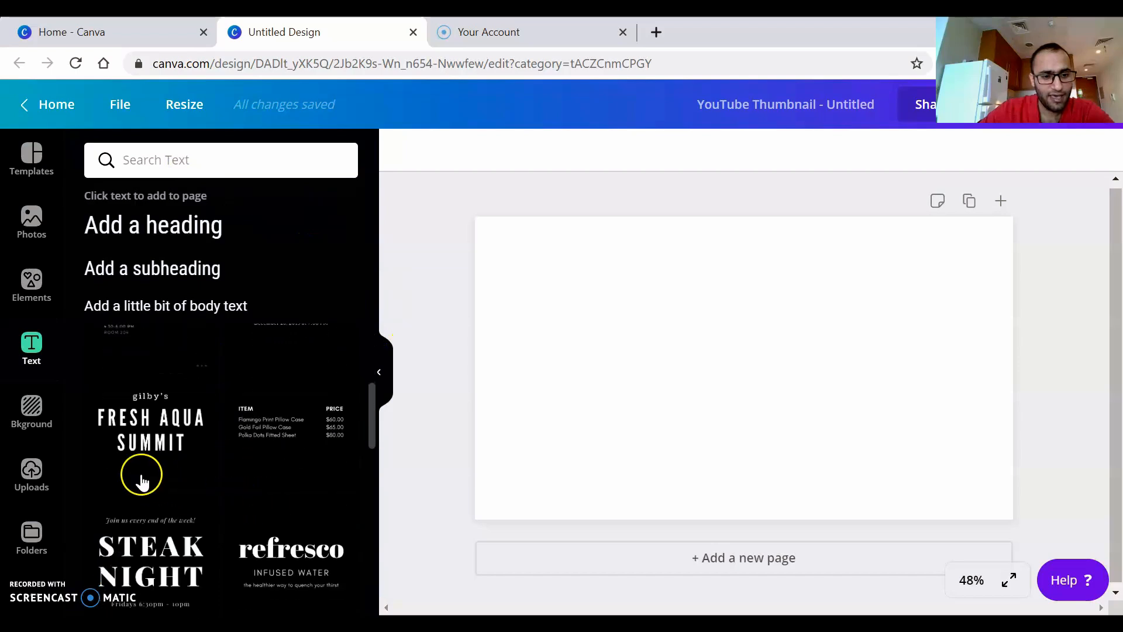
scroll(158, 483, "up", 1)
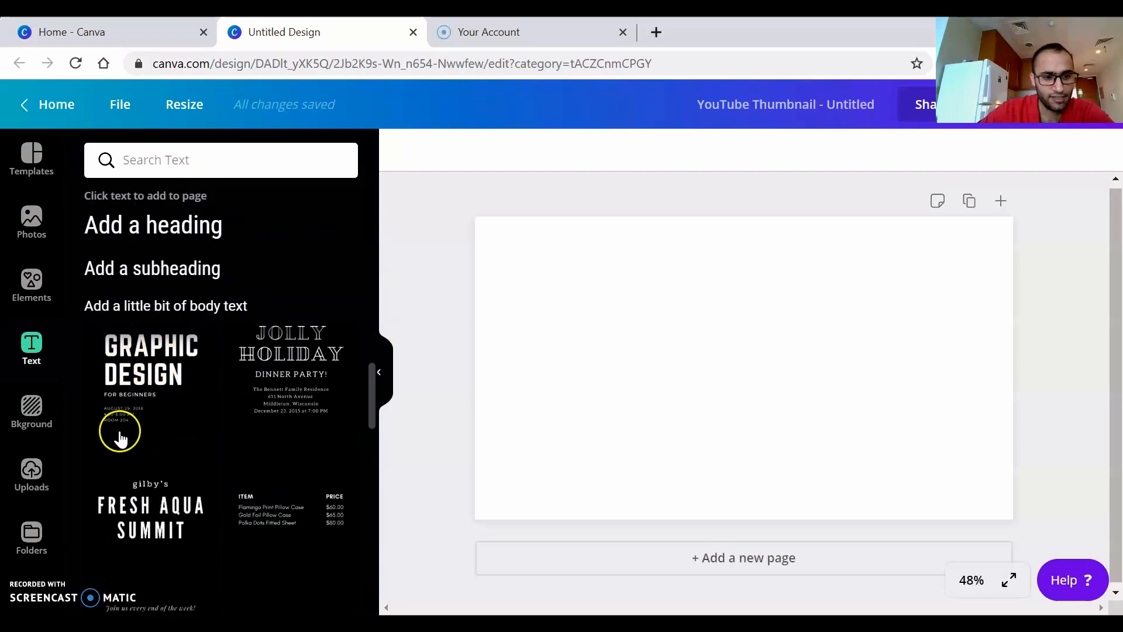
scroll(339, 519, "down", 5)
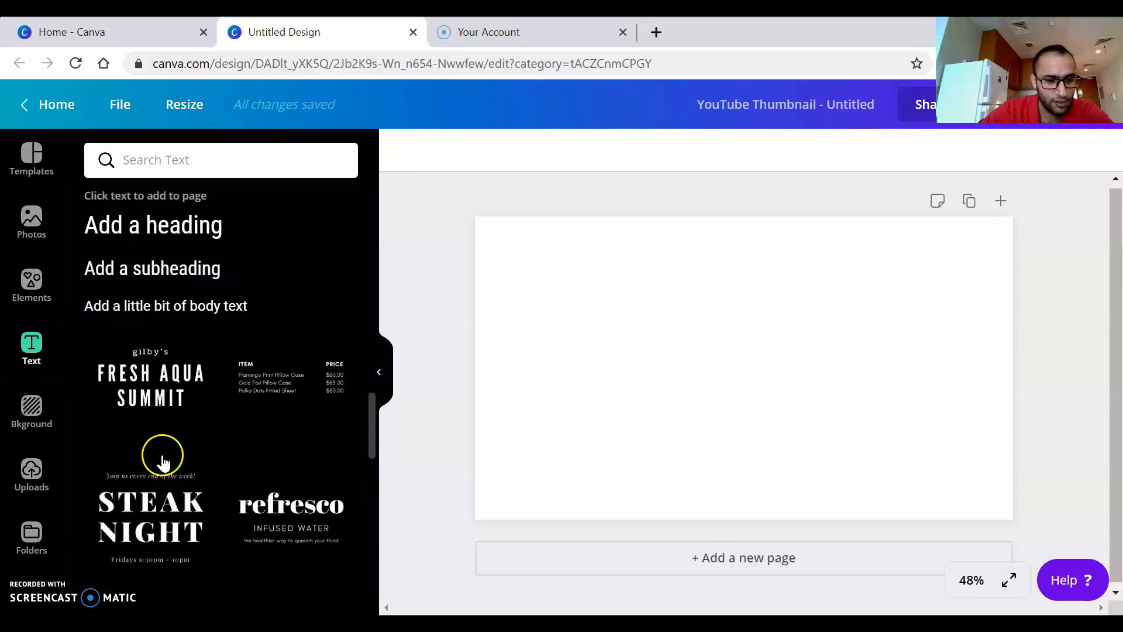
scroll(204, 460, "down", 4)
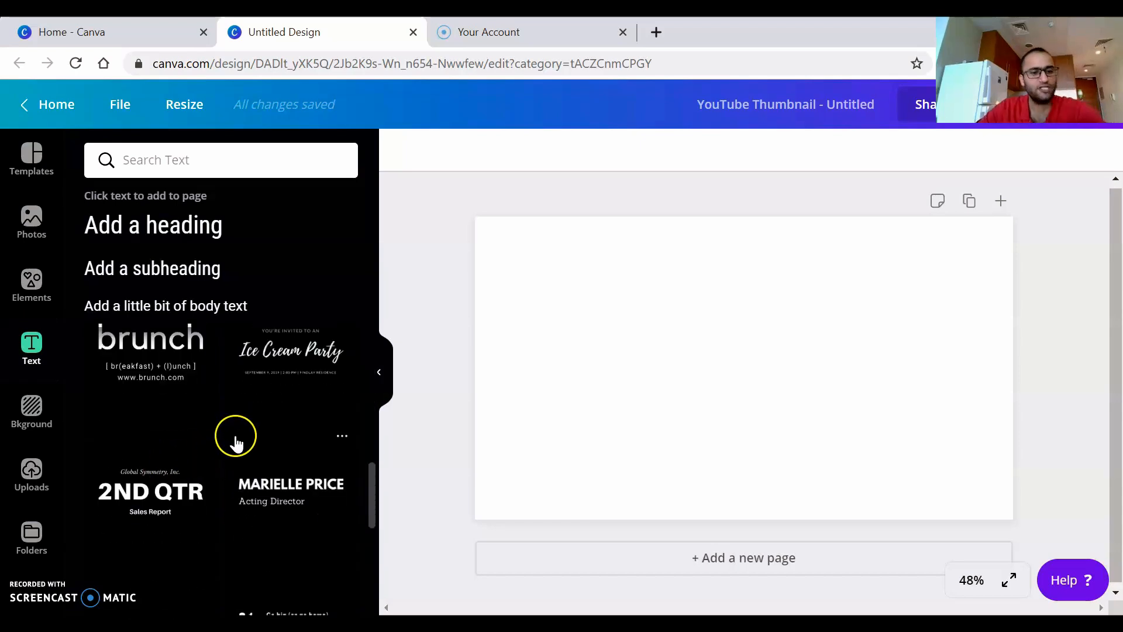
left_click(29, 416)
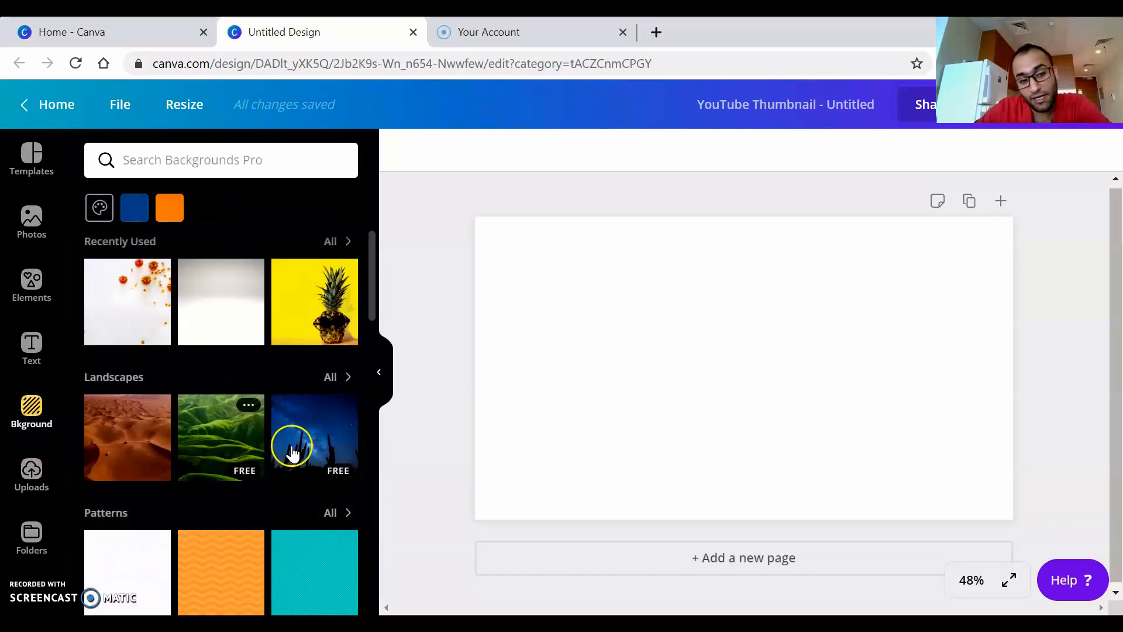
Place the uploaded photo of the boat at sea on the page and enlarge it to cover the whole canvas
left_click(39, 475)
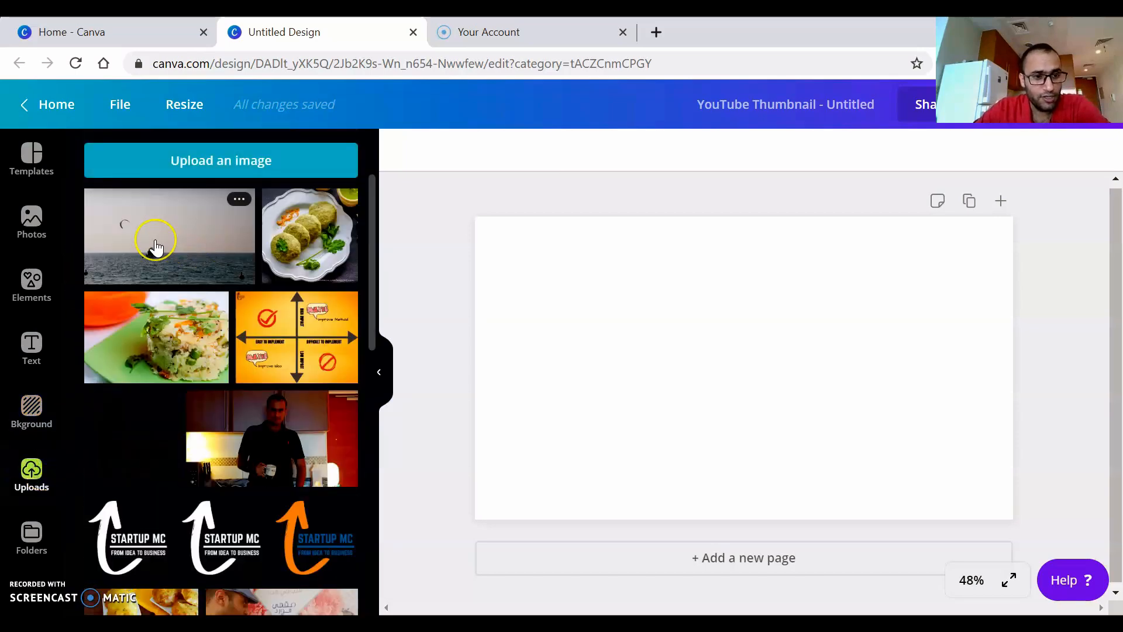
left_click(155, 252)
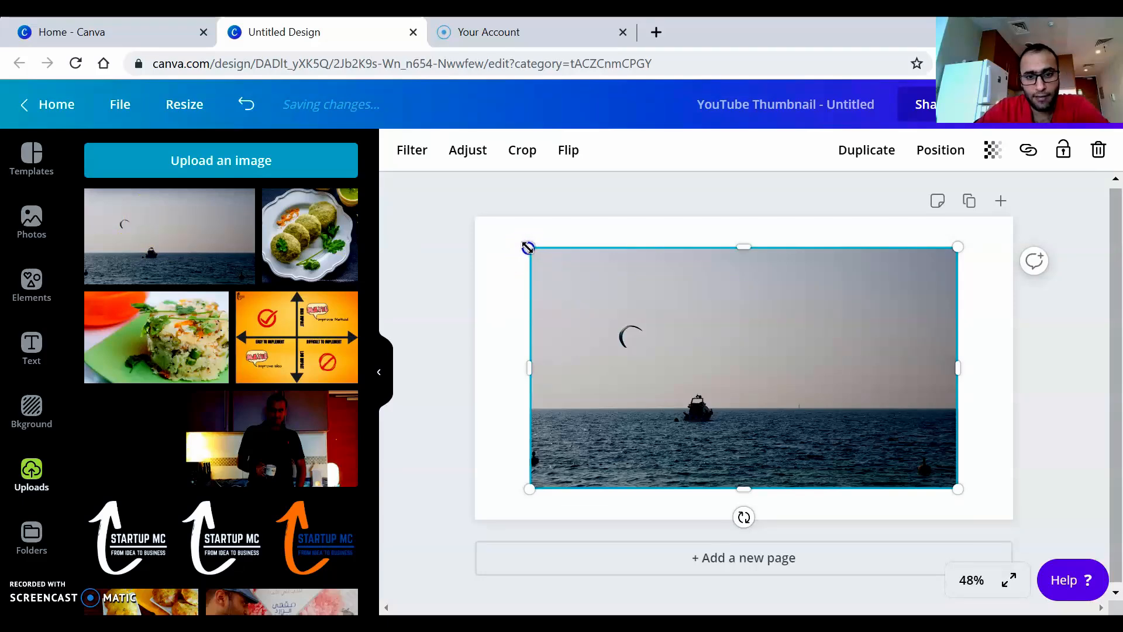
left_click_drag(523, 245, 465, 212)
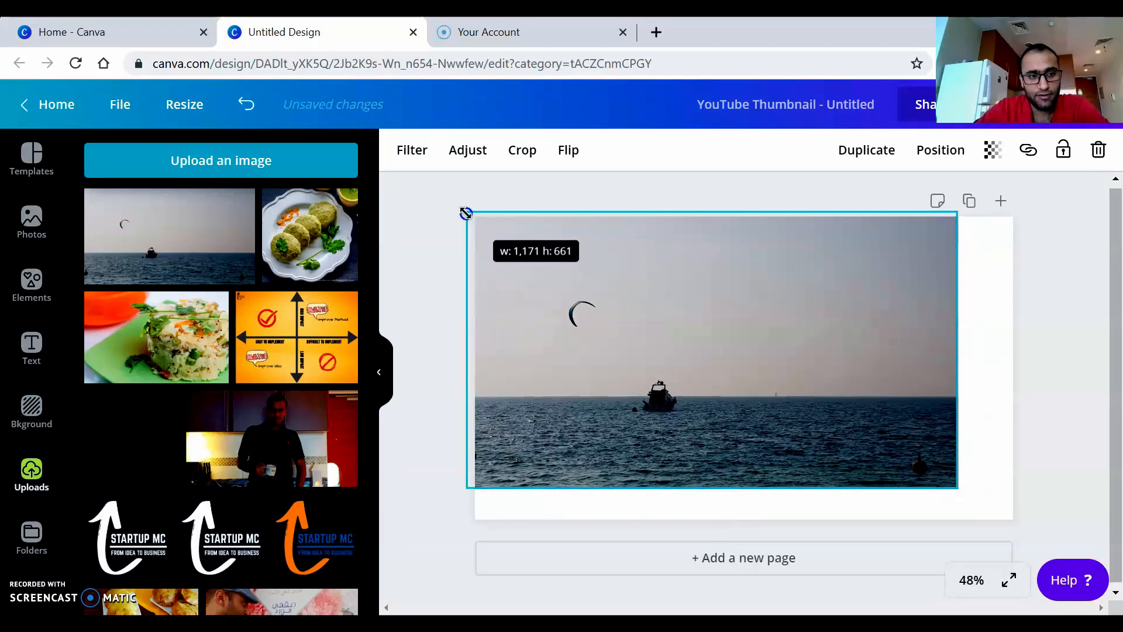
left_click_drag(957, 487, 1087, 585)
left_click_drag(466, 210, 438, 193)
left_click_drag(705, 343, 704, 313)
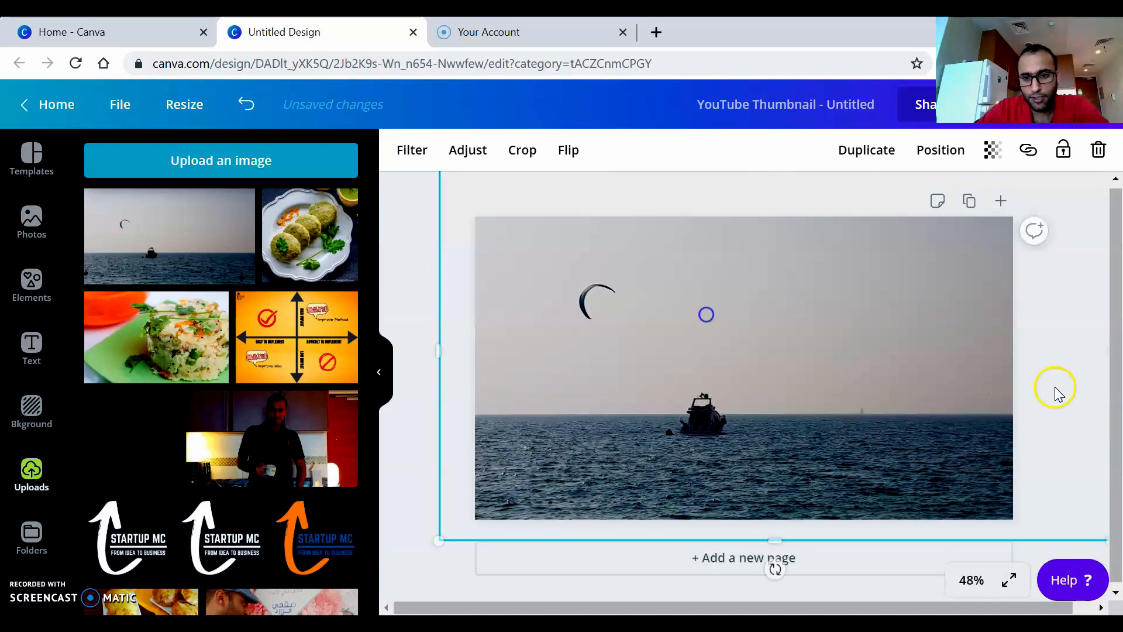
left_click(397, 289)
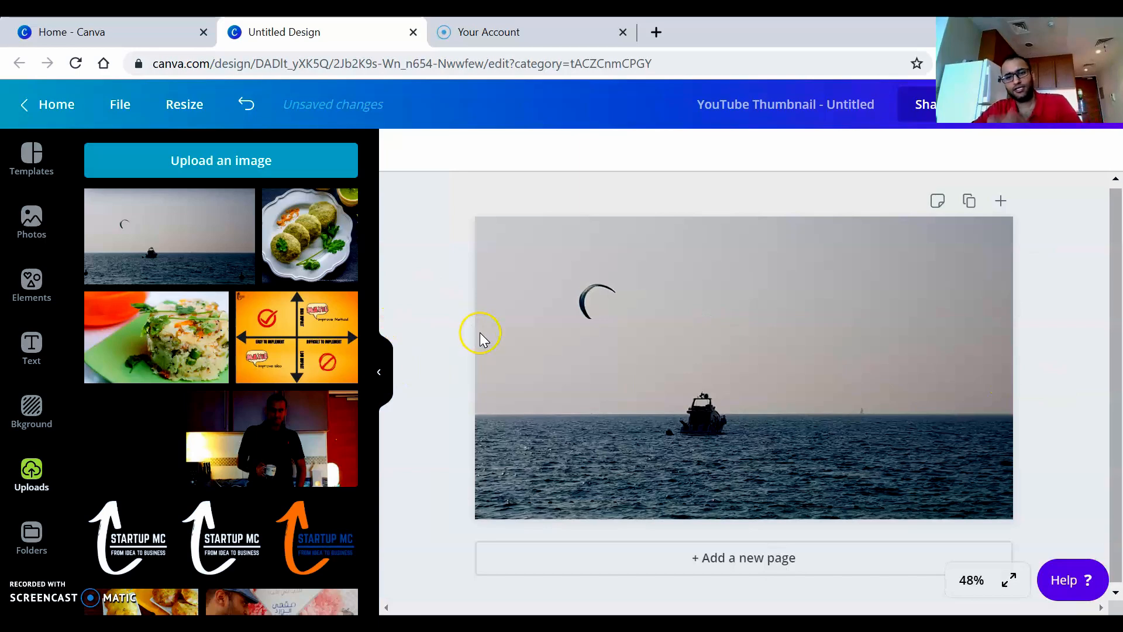
Try the Epic filter at intensity 100 and at a lower intensity, and the Festive filter, on the sea photo
left_click(623, 339)
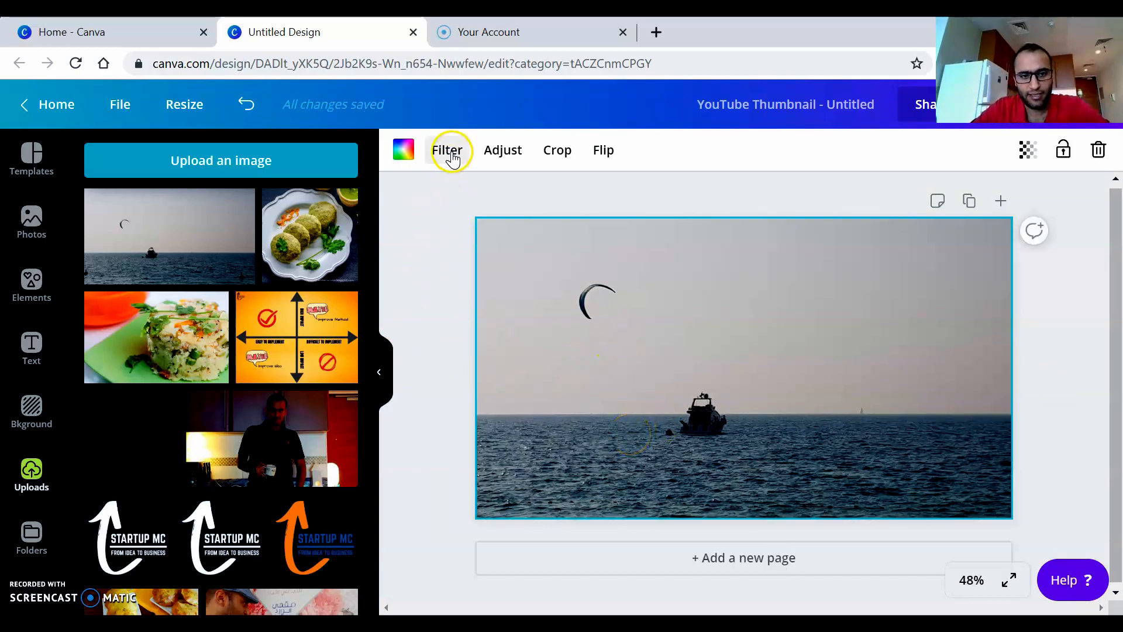
left_click(443, 158)
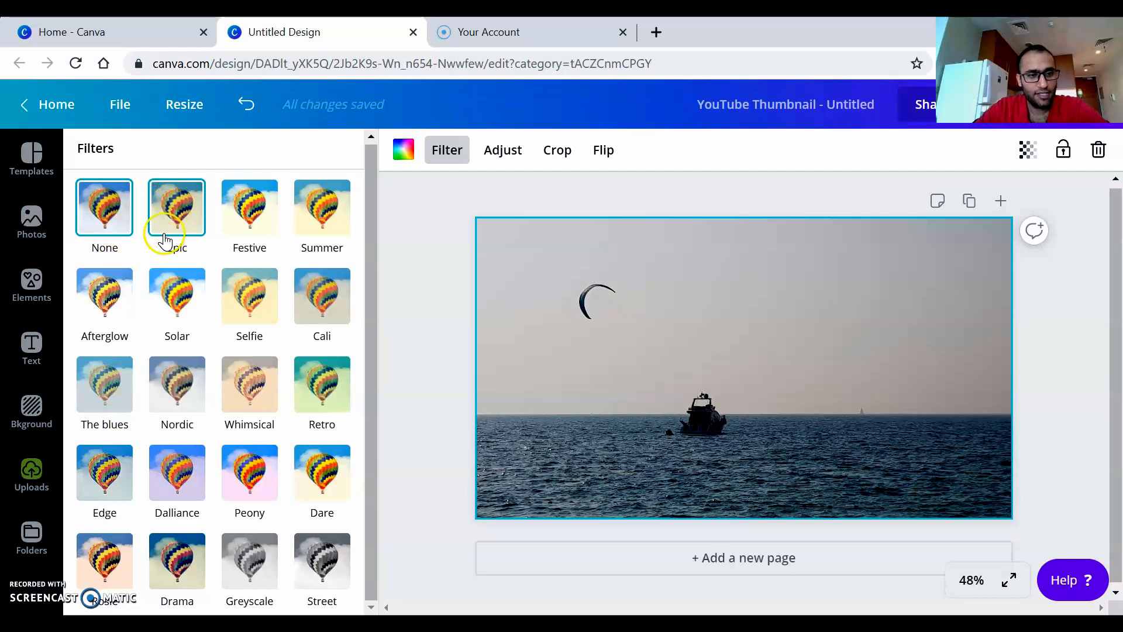
left_click(172, 204)
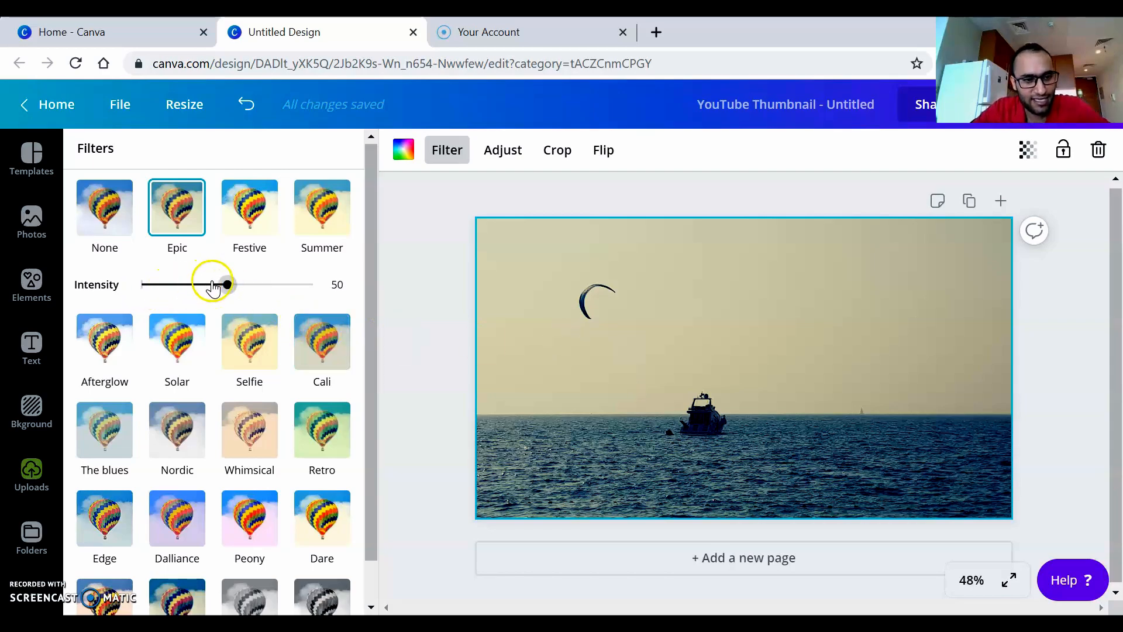
left_click_drag(288, 290, 331, 290)
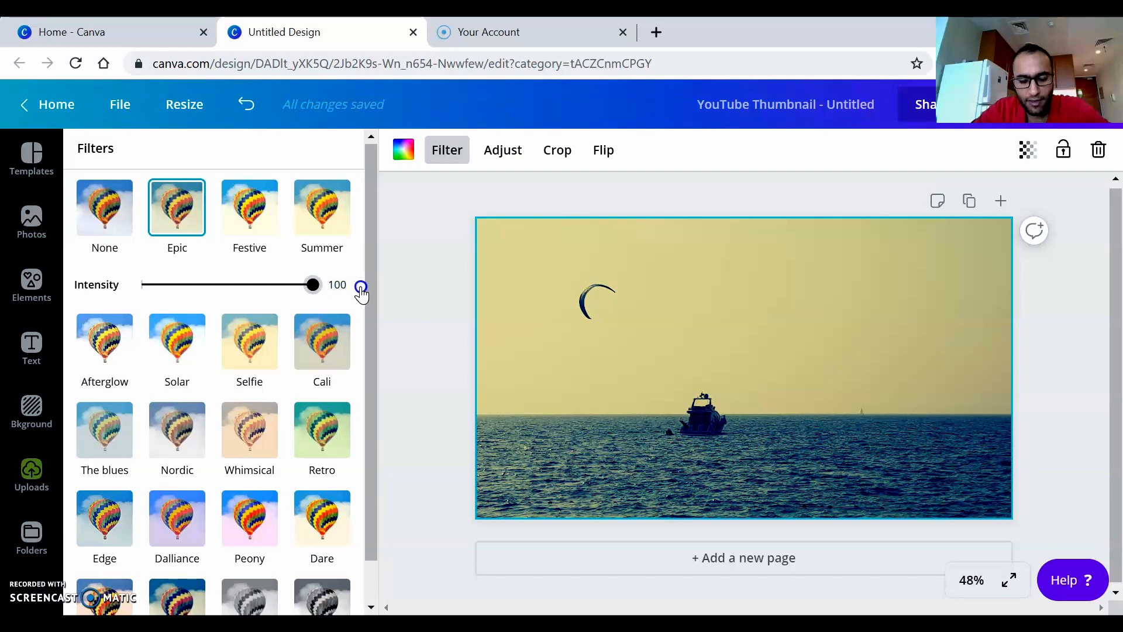
left_click_drag(314, 288, 251, 291)
left_click(258, 215)
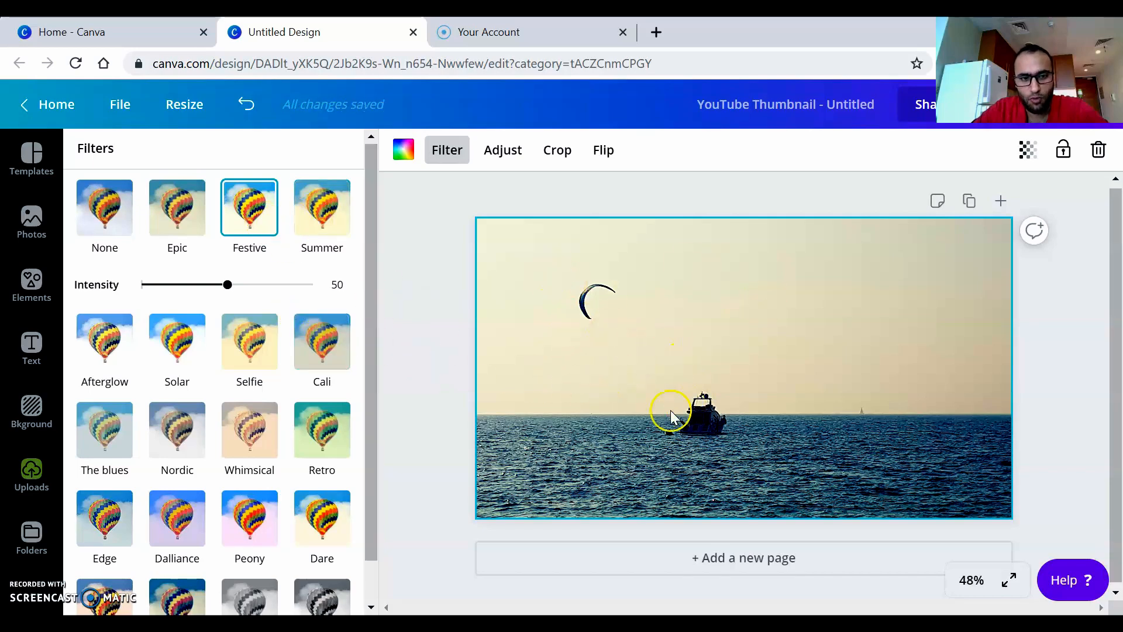
Apply the Summer filter to the sea photo with an intensity of 60
left_click(342, 218)
mouse_move(228, 285)
left_mouse_down()
mouse_move(353, 292)
mouse_move(244, 287)
left_mouse_up()
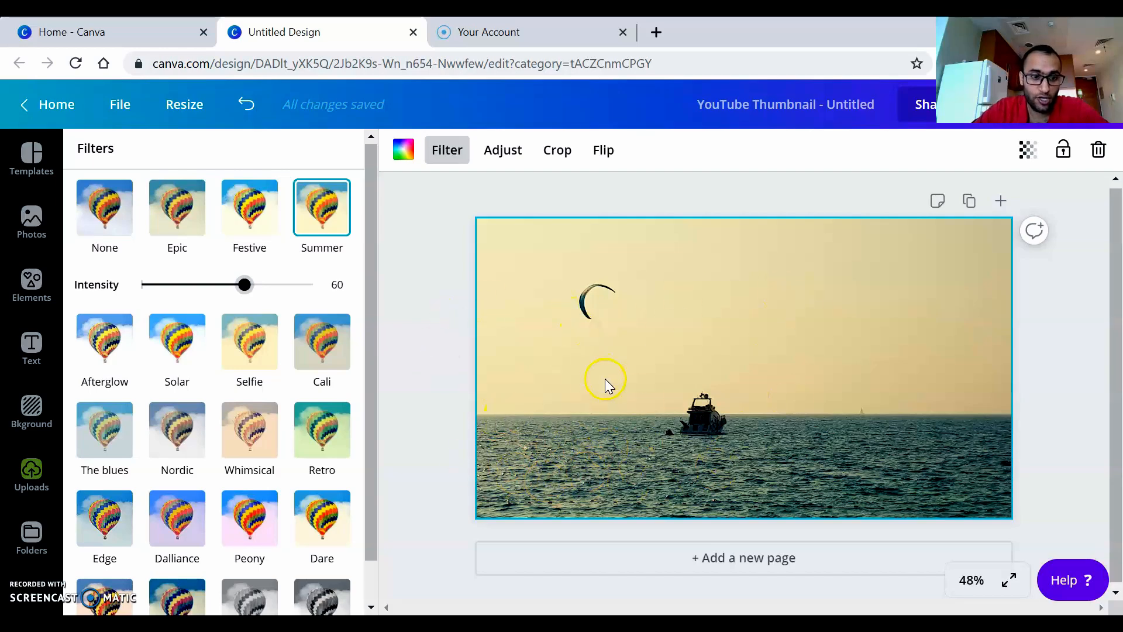
Try the Solar filter on the sea photo, and apply the Drama filter with an intensity of 60
left_click(172, 340)
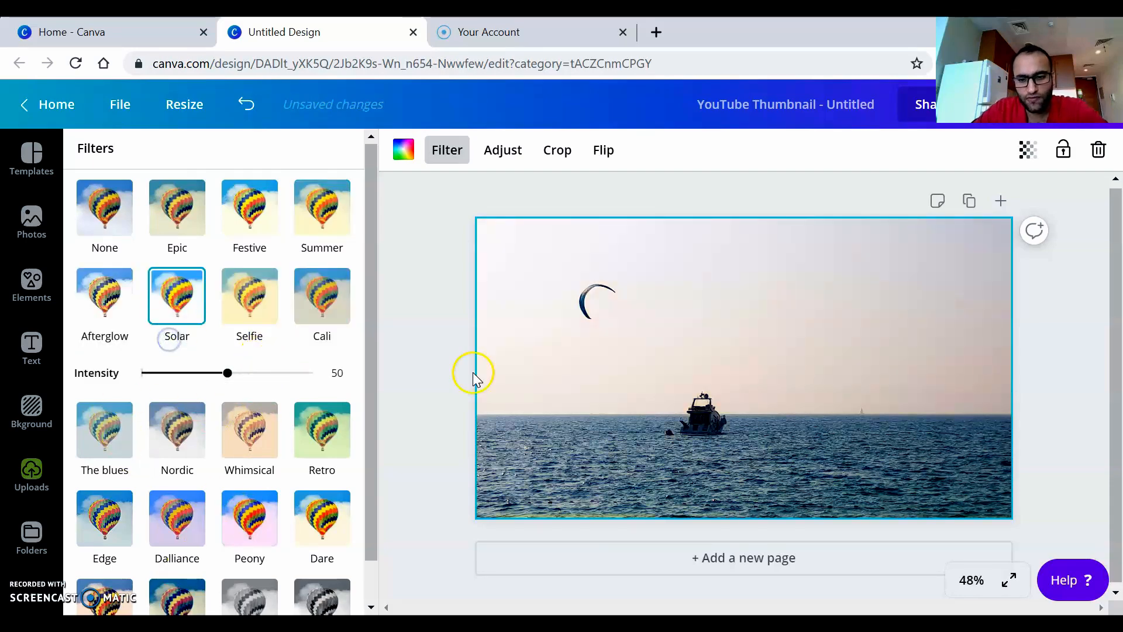
scroll(108, 369, "down", 1)
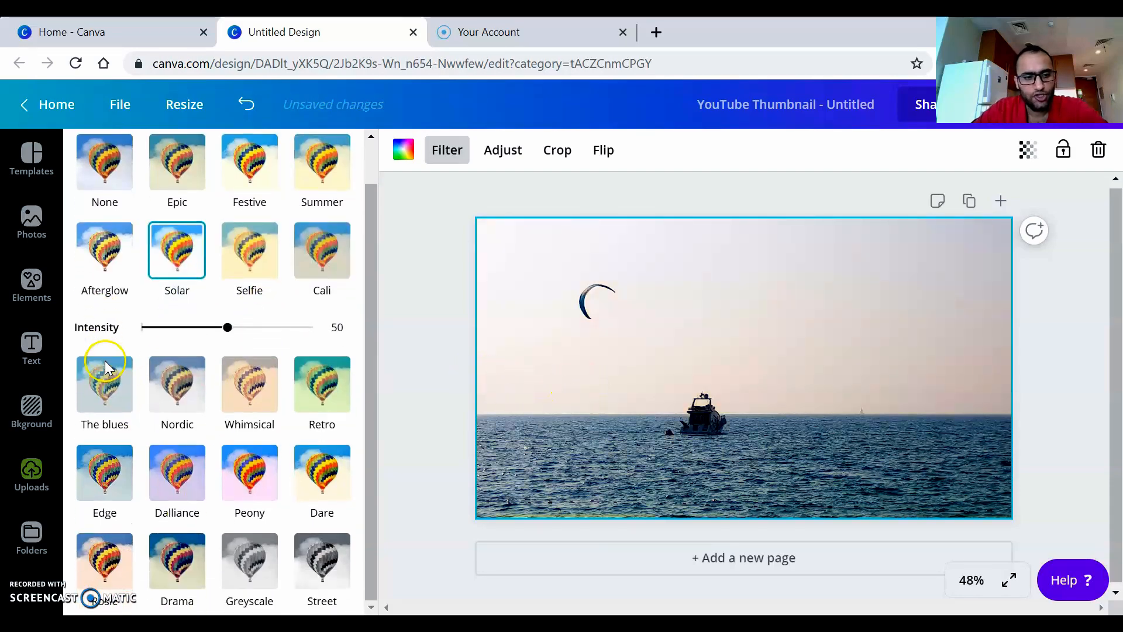
left_click(172, 551)
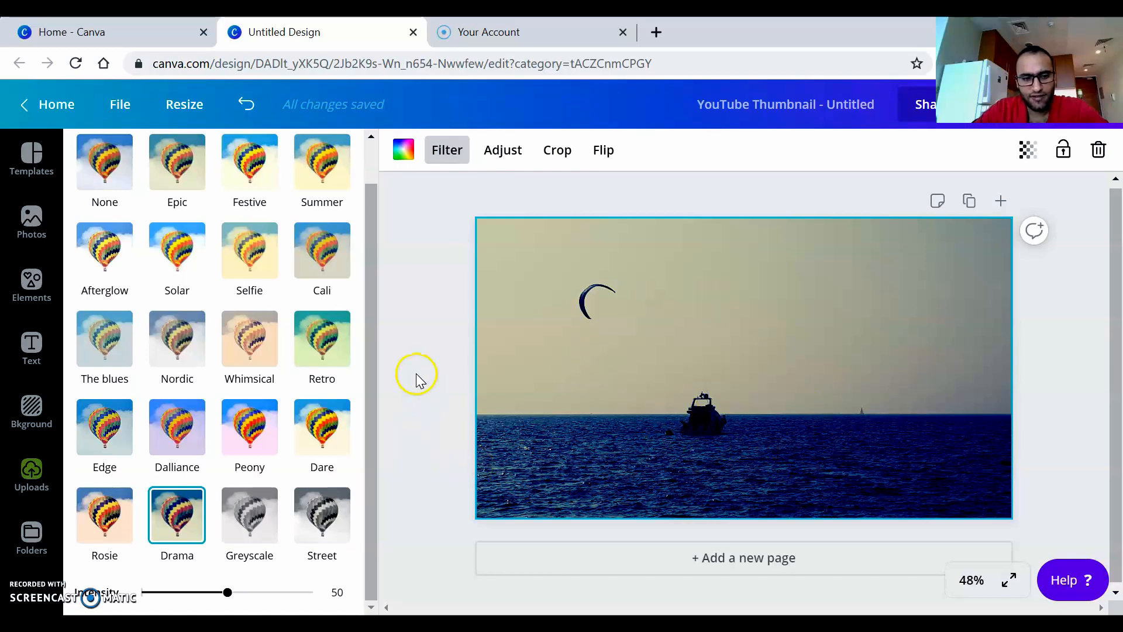
left_click_drag(229, 594, 263, 595)
mouse_move(233, 596)
left_mouse_down()
mouse_move(286, 597)
mouse_move(236, 597)
mouse_move(255, 597)
left_mouse_up()
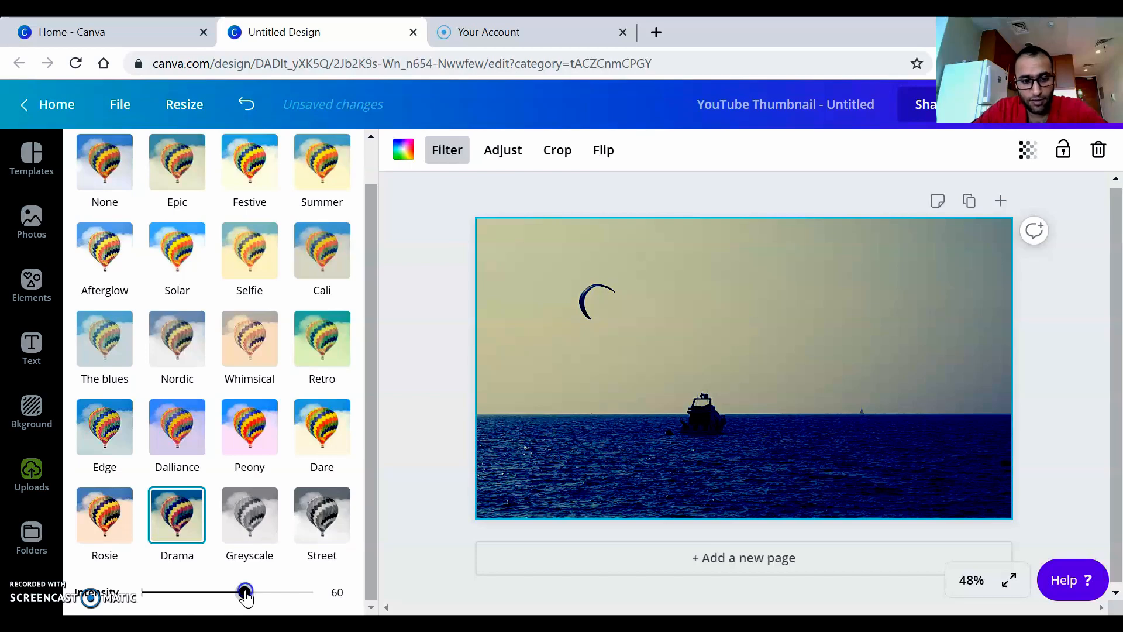
left_click(332, 594)
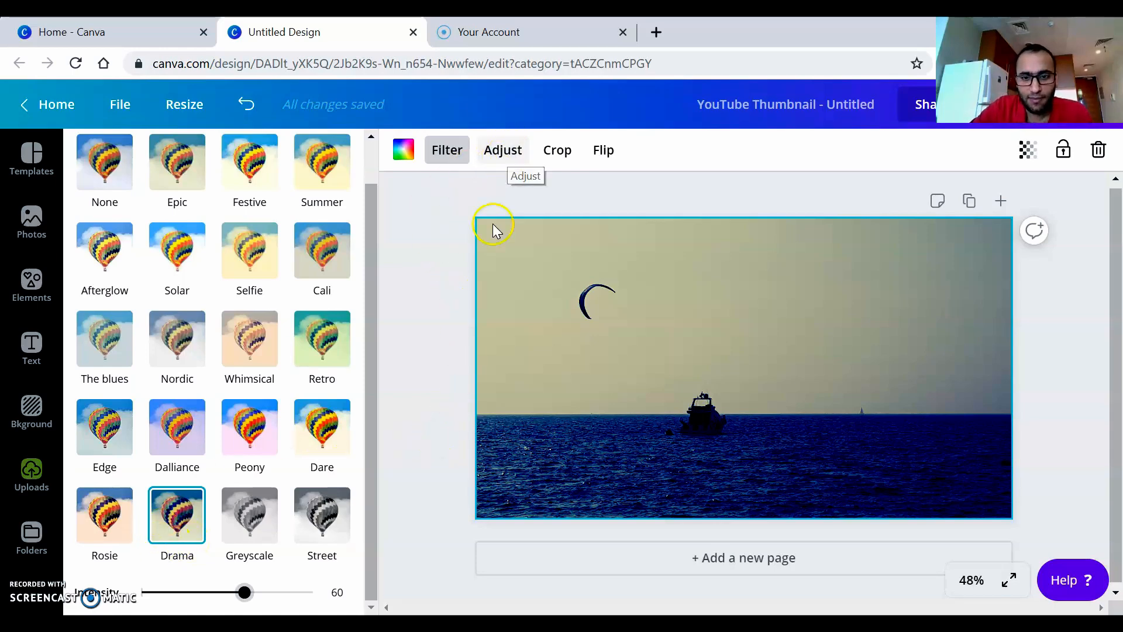
Adjust the sea photo to brightness 41, contrast 28, saturation -29 and tint 64
left_click(503, 157)
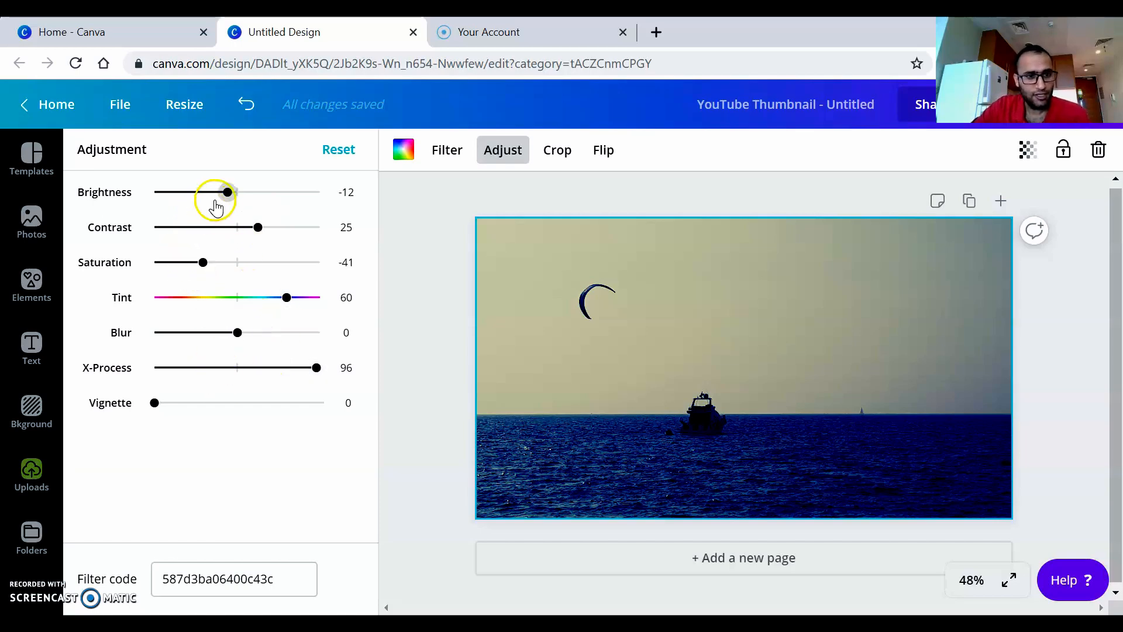
left_click_drag(229, 191, 272, 202)
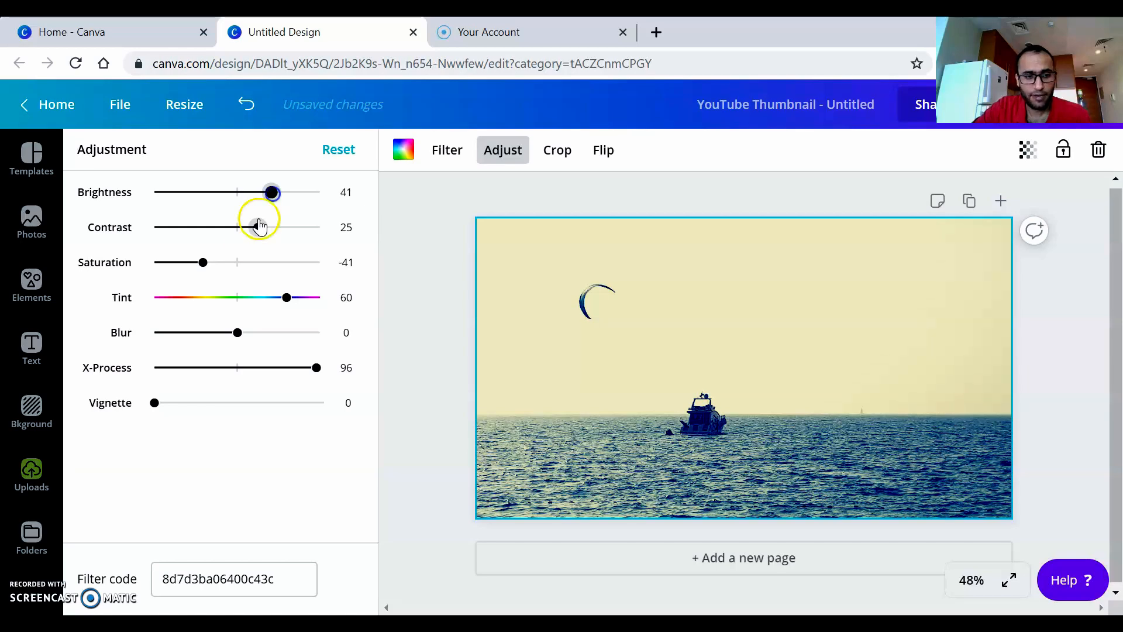
left_click_drag(258, 228, 262, 232)
left_click(203, 263)
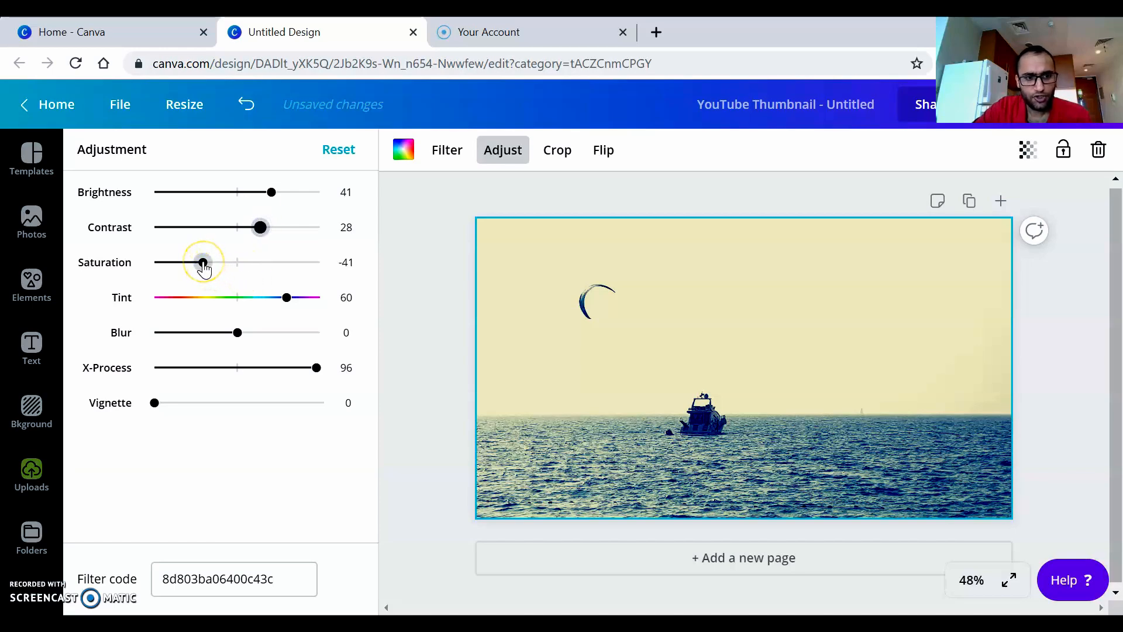
left_click_drag(203, 268, 210, 270)
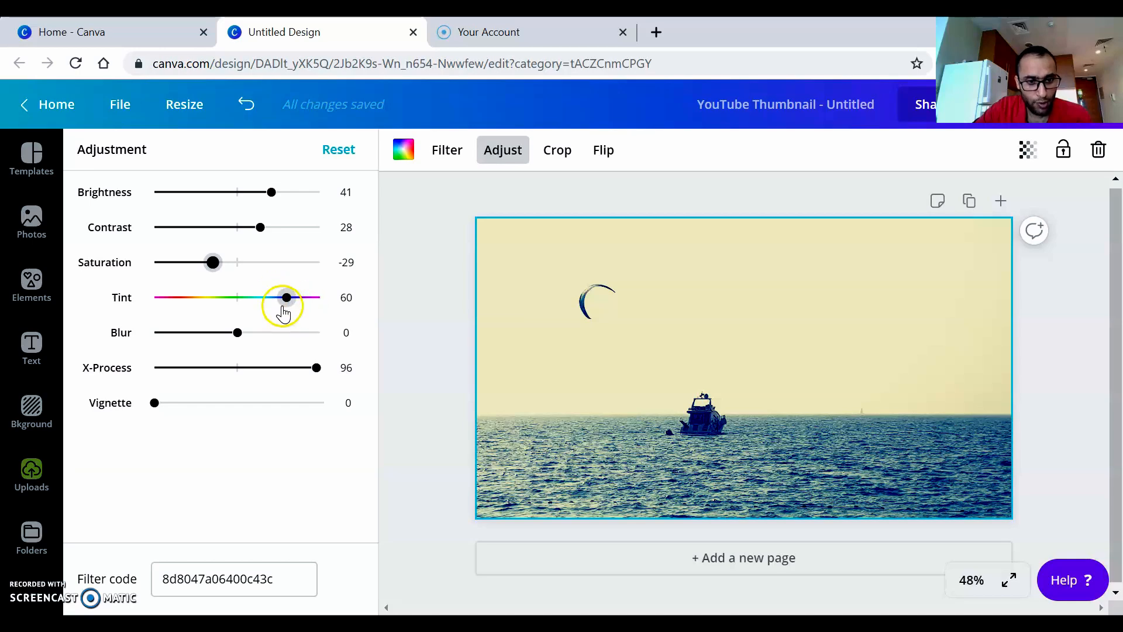
left_click_drag(286, 300, 291, 303)
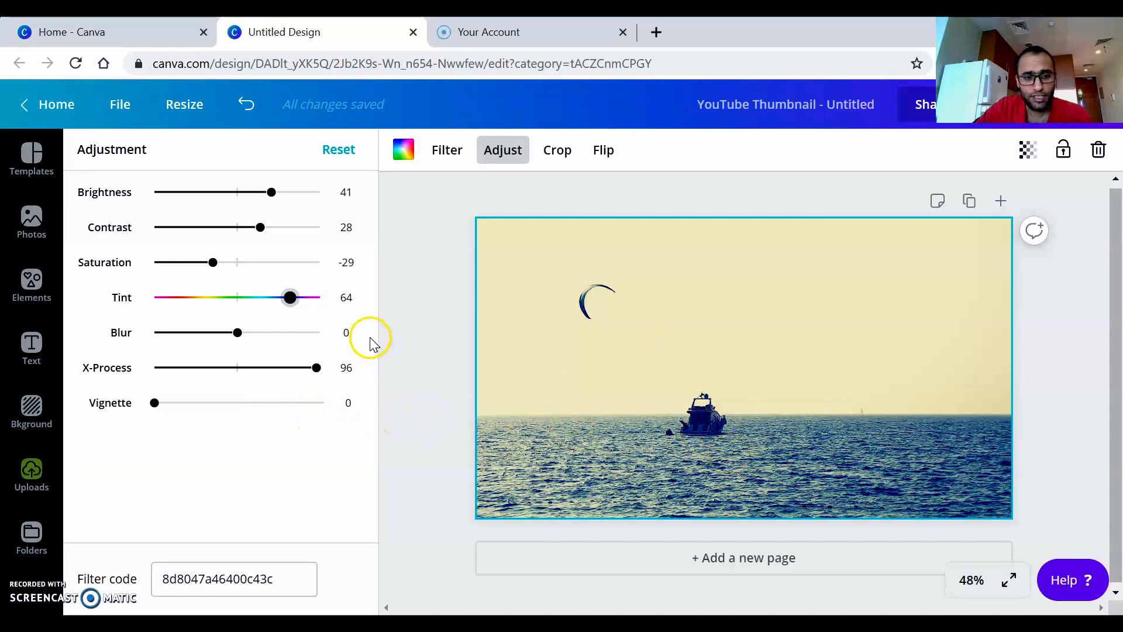
Set the sea photo's X-Process adjustment to 95 with the vignette at 0
left_click(319, 369)
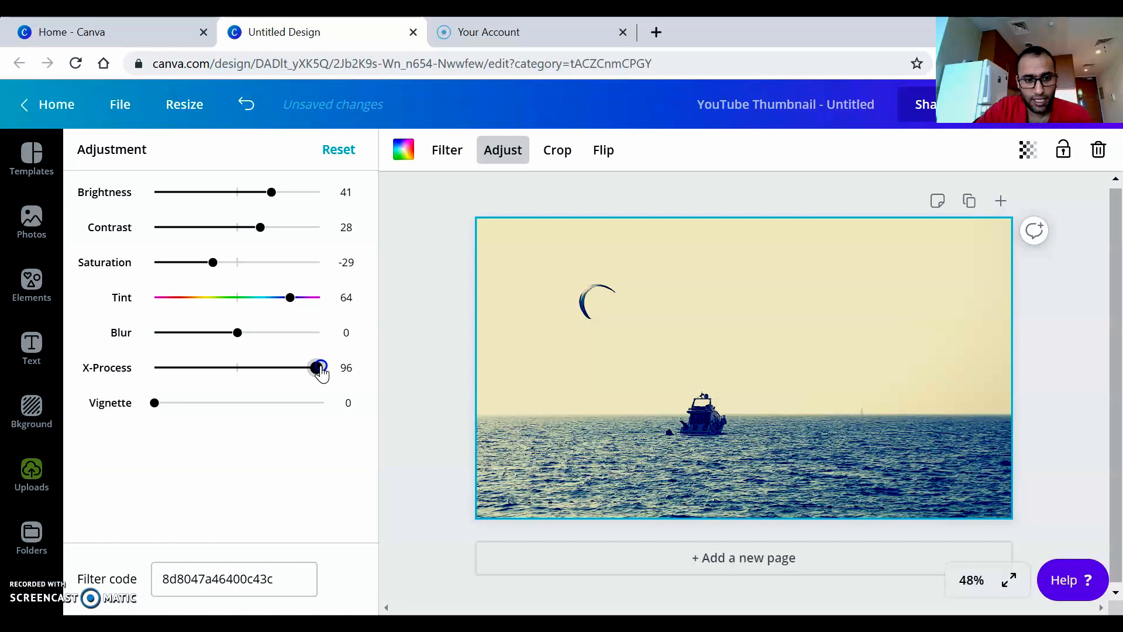
left_click(317, 371)
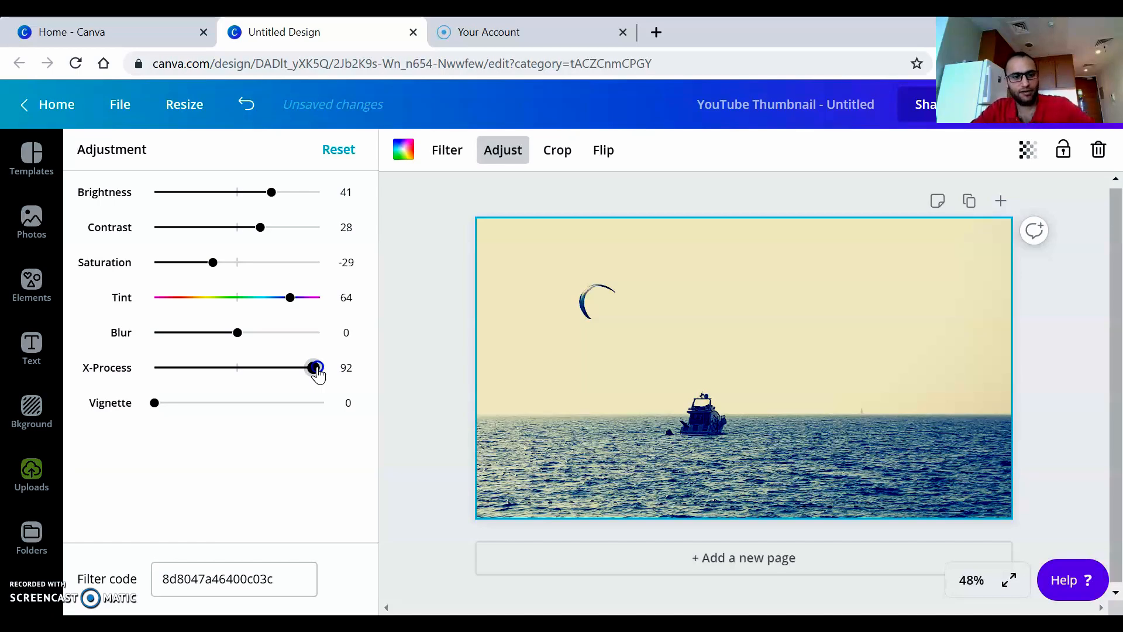
left_click_drag(317, 374, 314, 375)
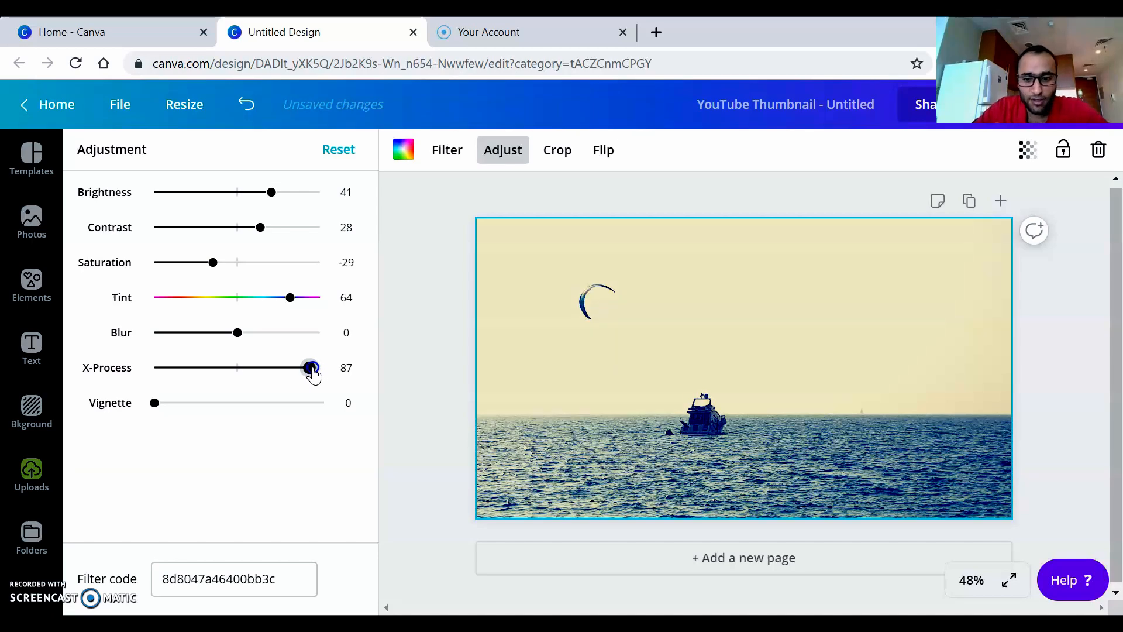
mouse_move(312, 374)
left_mouse_down()
mouse_move(143, 374)
mouse_move(344, 369)
mouse_move(308, 377)
mouse_move(318, 377)
left_mouse_up()
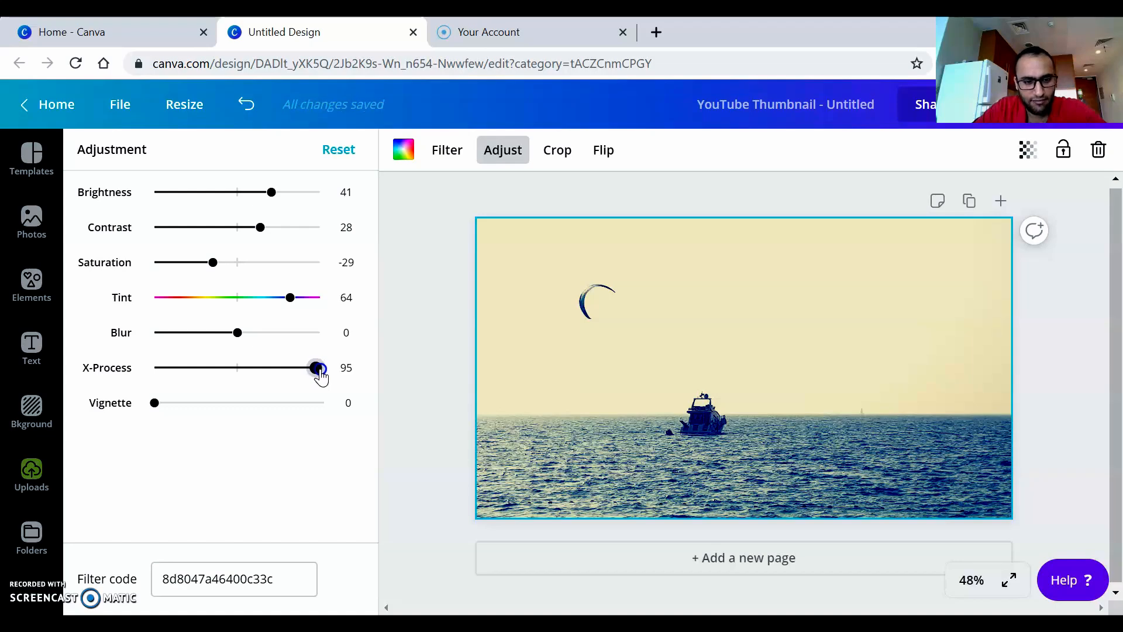
mouse_move(153, 405)
left_mouse_down()
mouse_move(312, 416)
mouse_move(143, 416)
left_mouse_up()
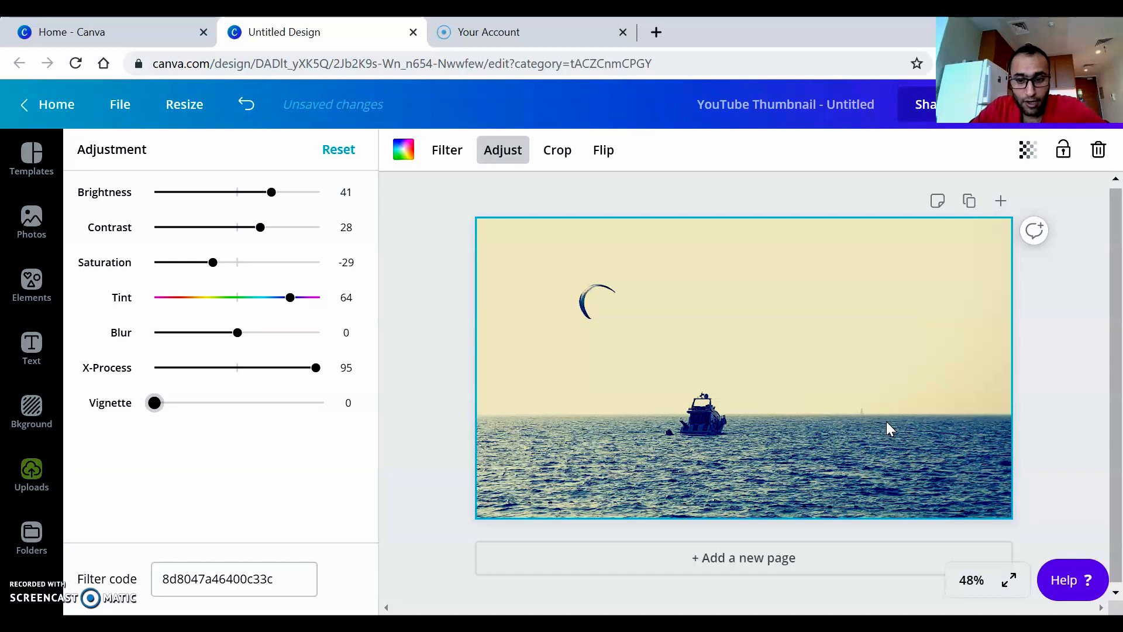
Add a heading text box to the thumbnail and move it into the sky at the photo's upper right
left_click(31, 342)
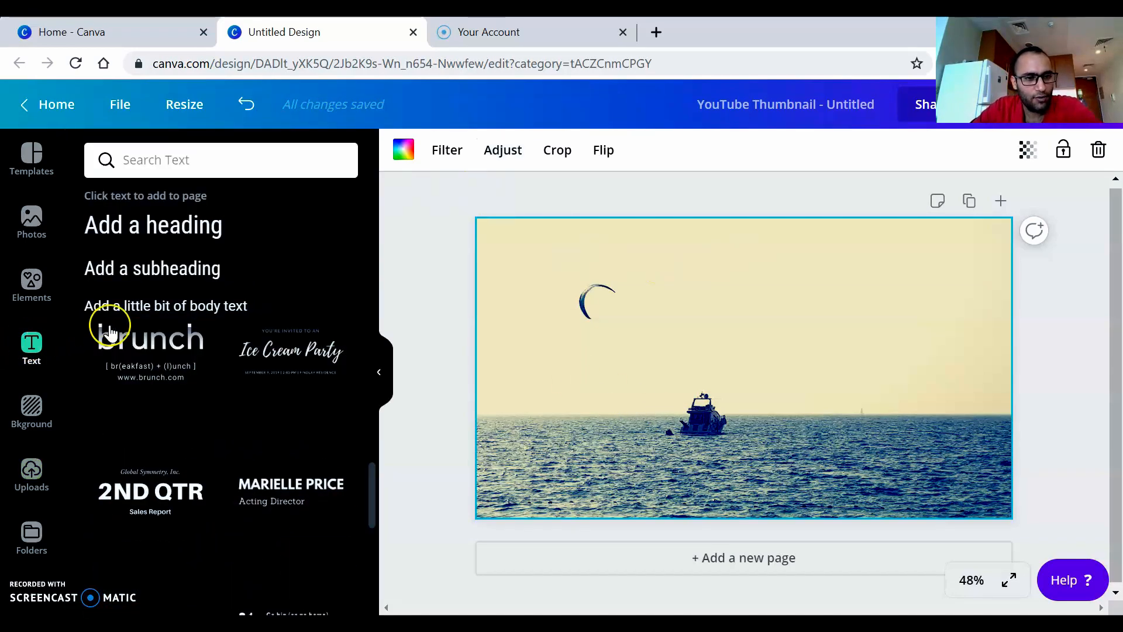
scroll(261, 414, "down", 3)
scroll(310, 454, "down", 6)
scroll(296, 431, "down", 3)
scroll(251, 471, "down", 10)
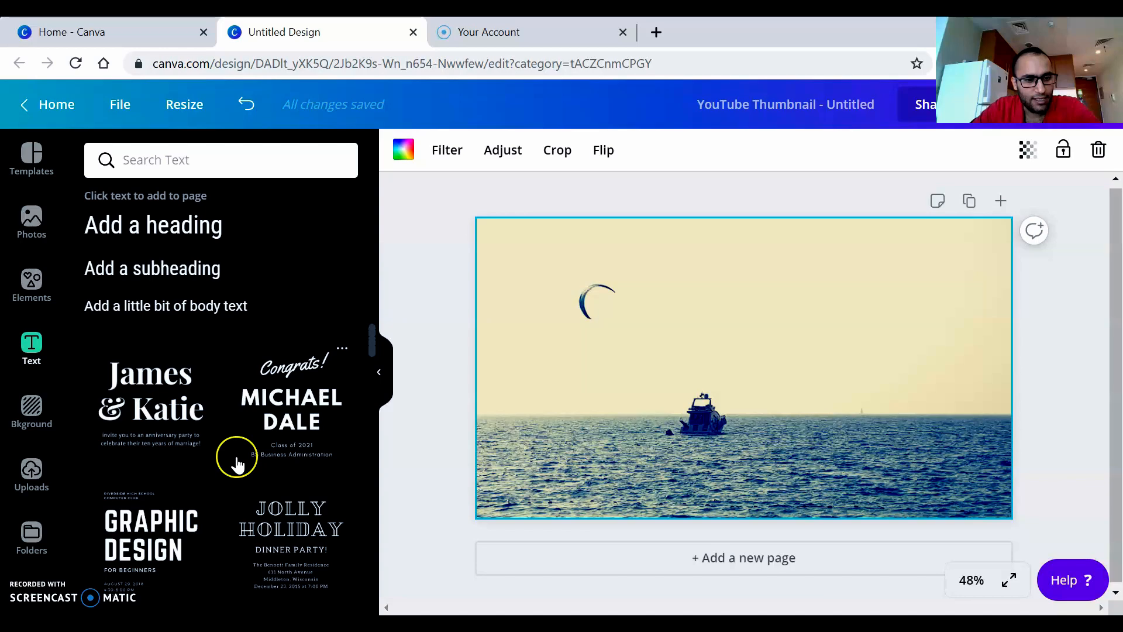
left_click(155, 225)
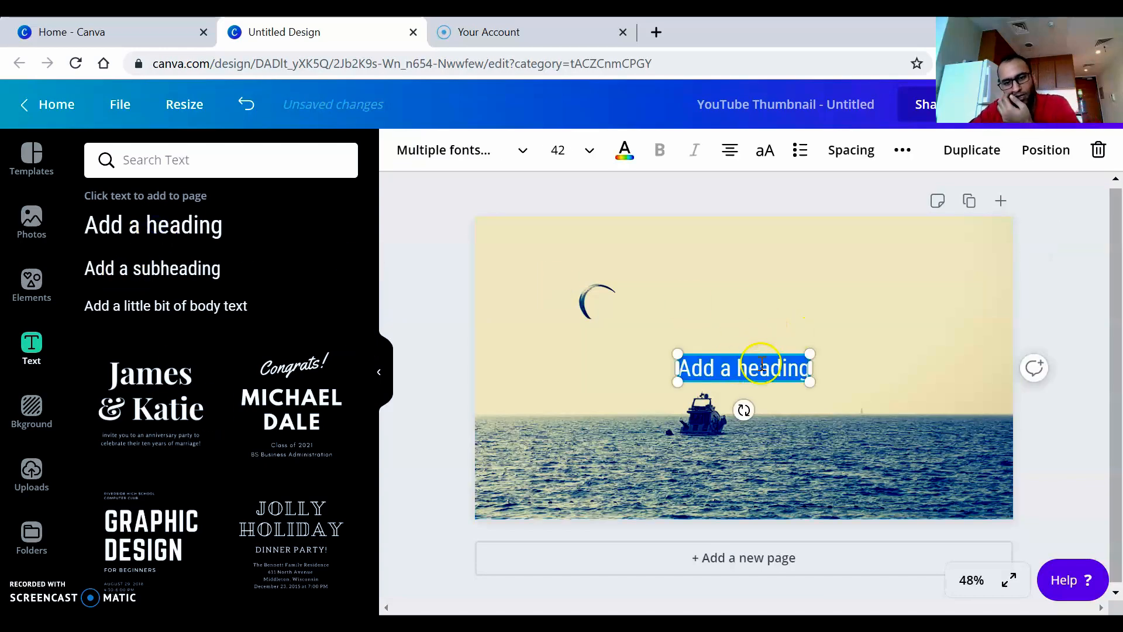
left_click_drag(741, 368, 843, 289)
triple_click(846, 291)
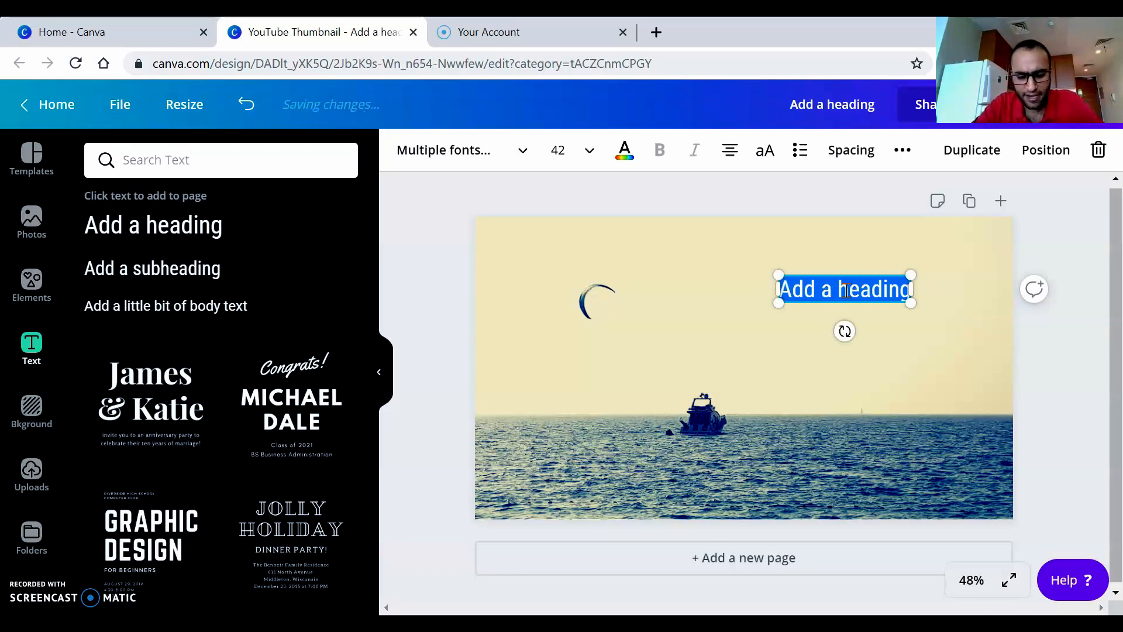
Set the heading text to "How To Design Graphics Like A Pro", broken into three lines after "To" and "Graphics"
type("How To")
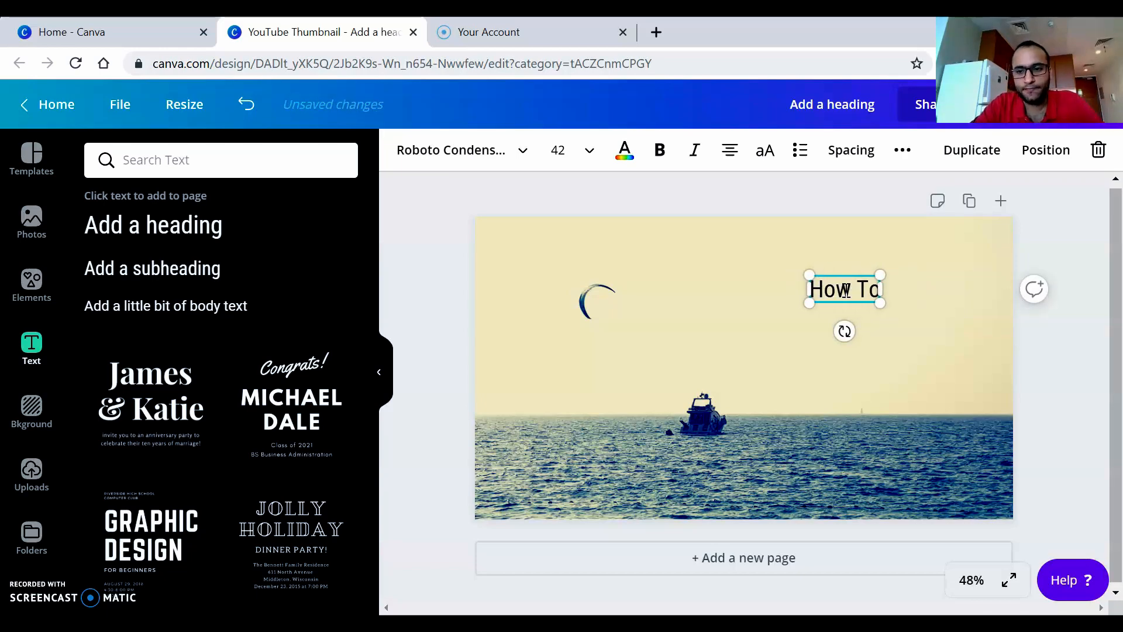
type(" Design Graphics Like a")
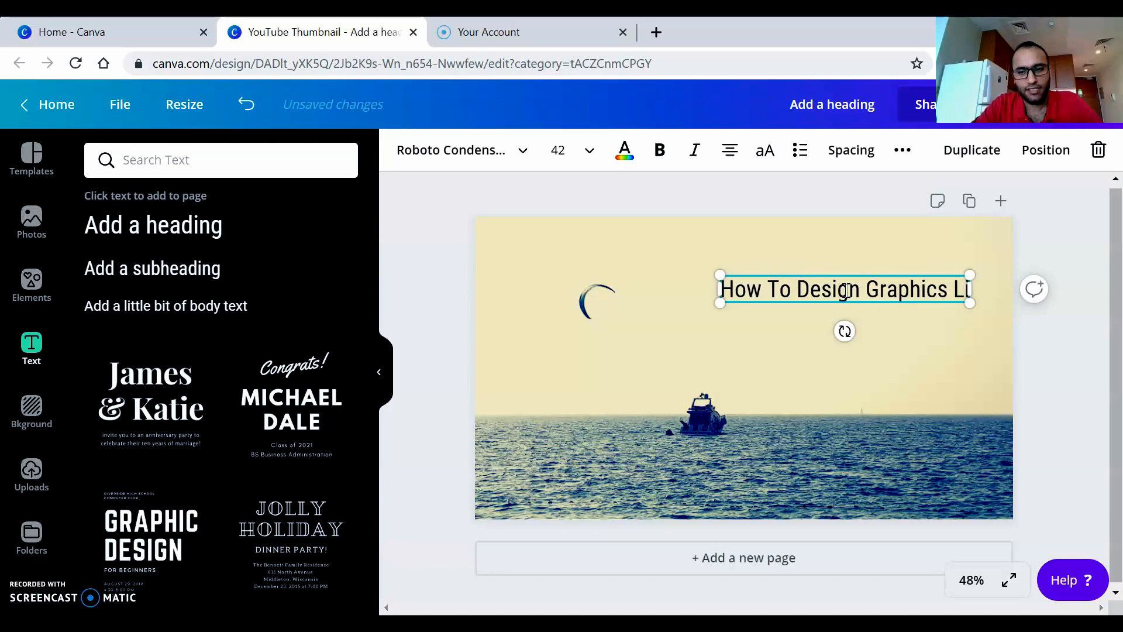
key("BackSpace")
type("A Pro")
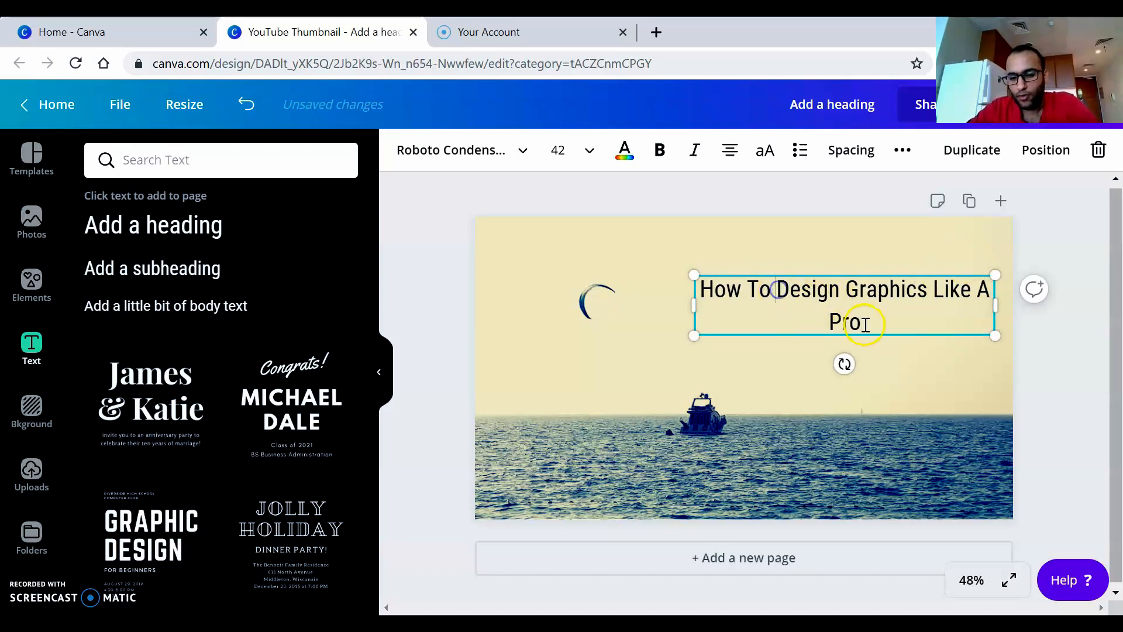
key("Return")
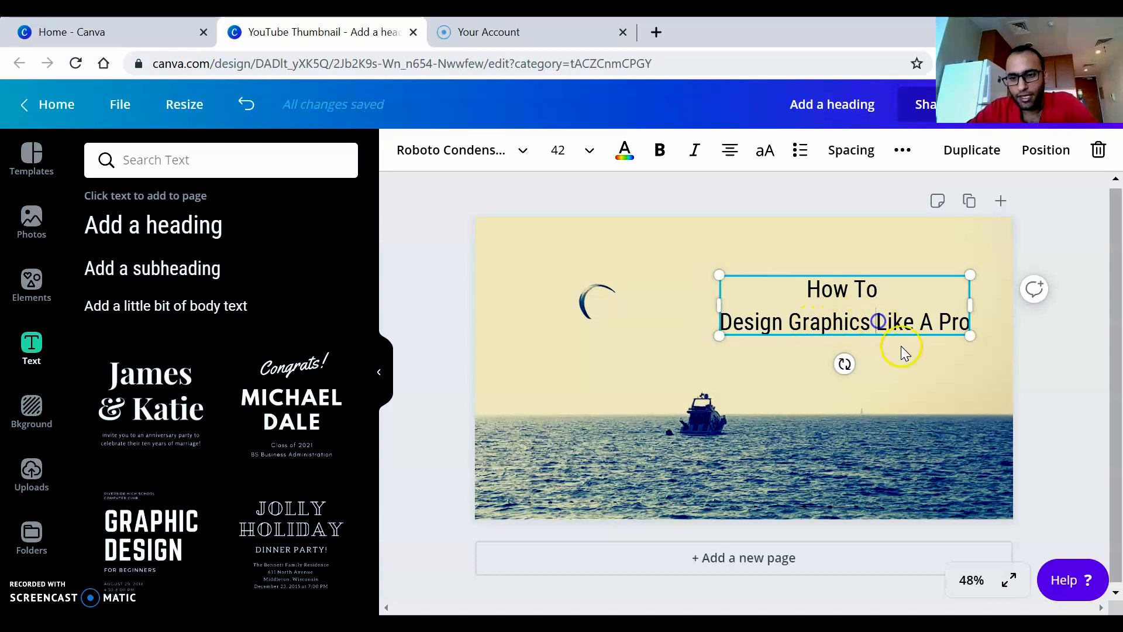
key("Return")
Right-align all three lines of the heading
left_click_drag(900, 356, 801, 294)
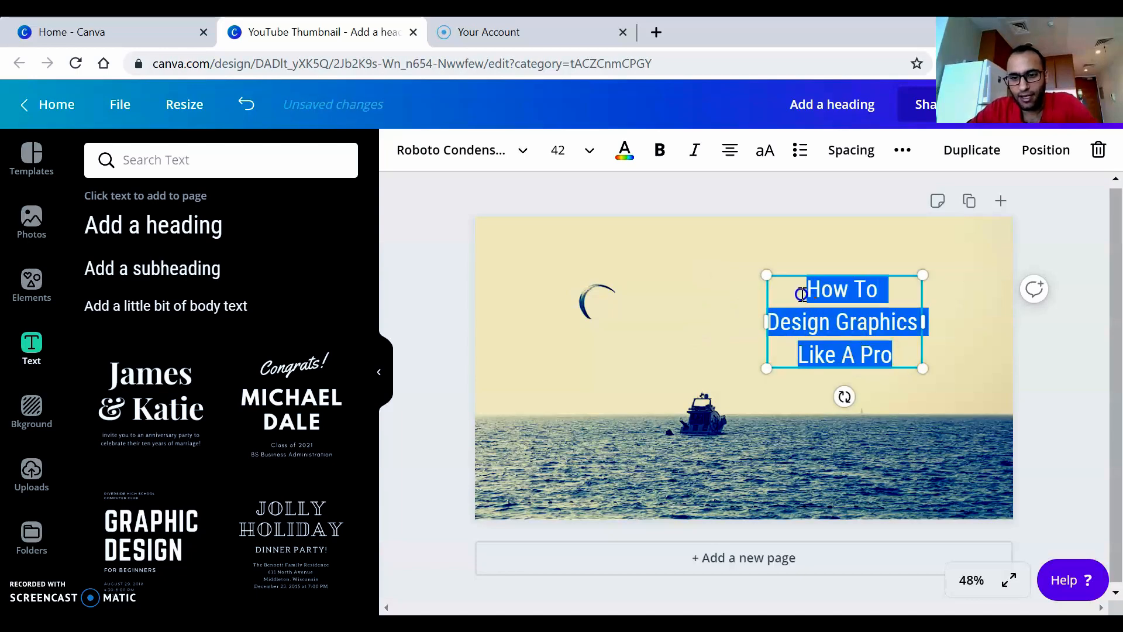
key("BackSpace")
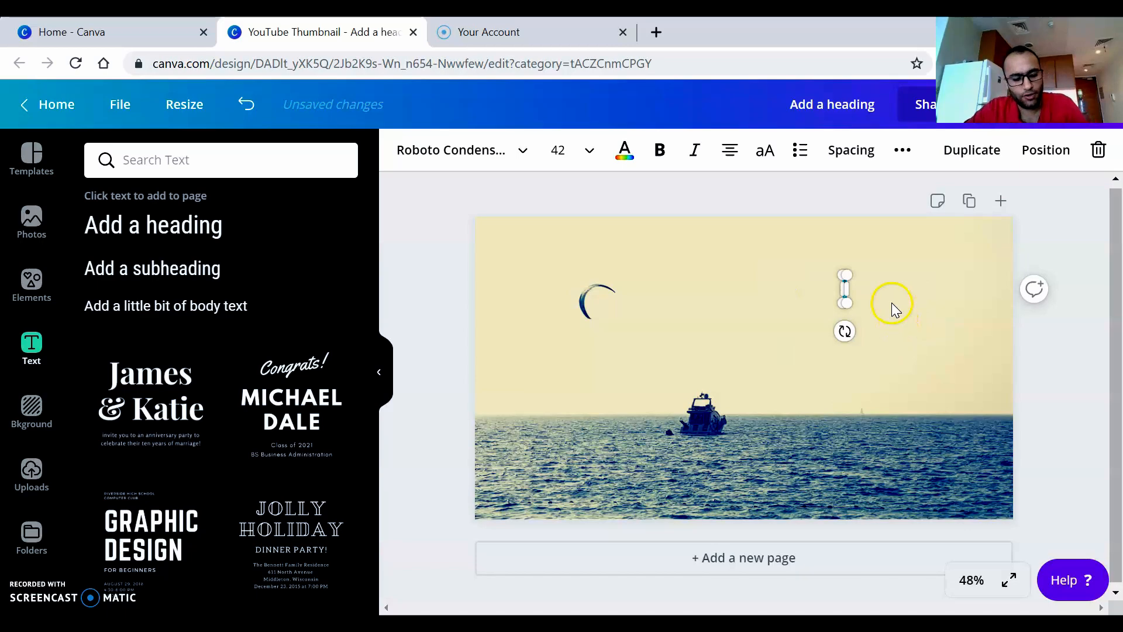
key("ctrl+z")
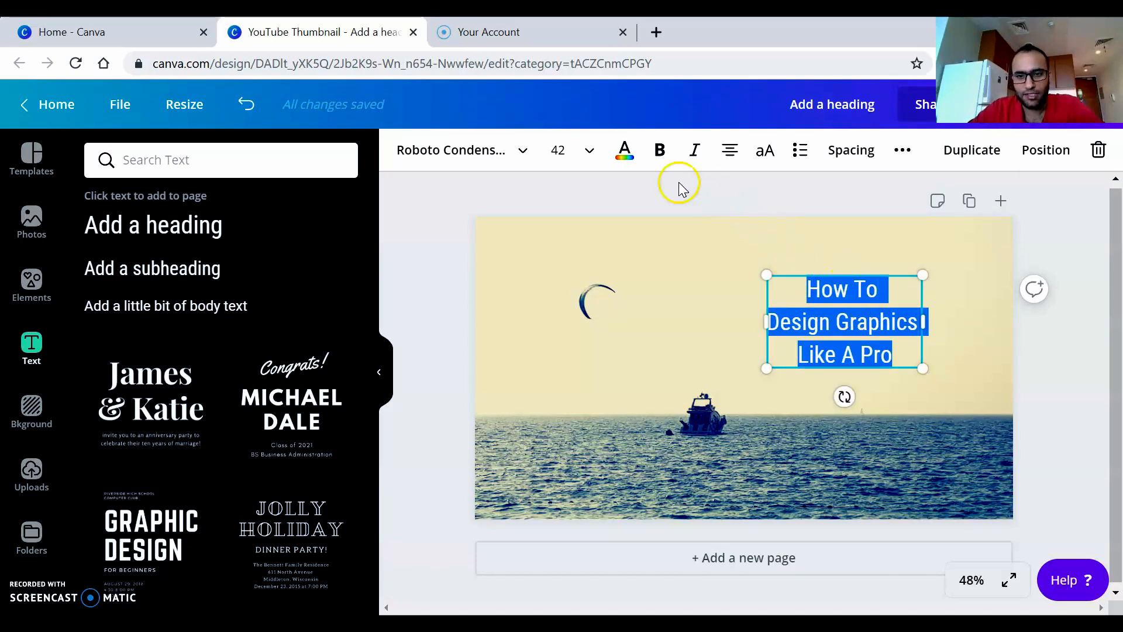
left_click(731, 152)
left_click(731, 153)
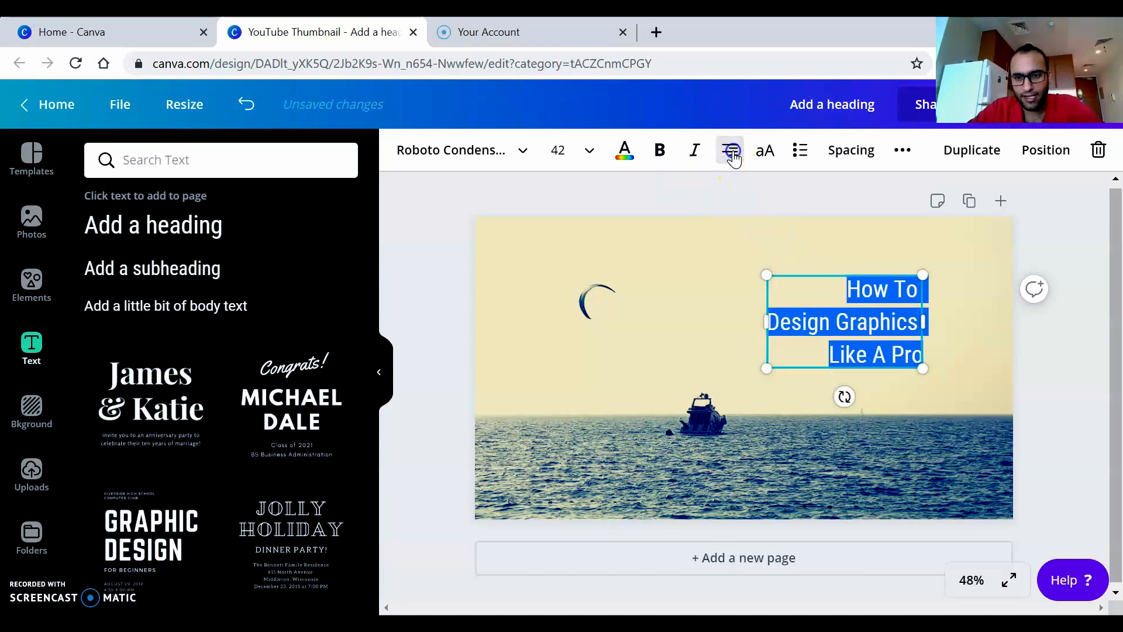
Enlarge the heading to font size 54.6 and align it with the margins in the canvas's upper-right corner
left_click_drag(923, 275, 970, 247)
left_click(901, 414)
mouse_move(905, 299)
left_mouse_down()
mouse_move(891, 296)
mouse_move(920, 289)
mouse_move(922, 311)
mouse_move(905, 286)
mouse_move(855, 334)
mouse_move(919, 291)
mouse_move(887, 290)
mouse_move(920, 293)
left_mouse_up()
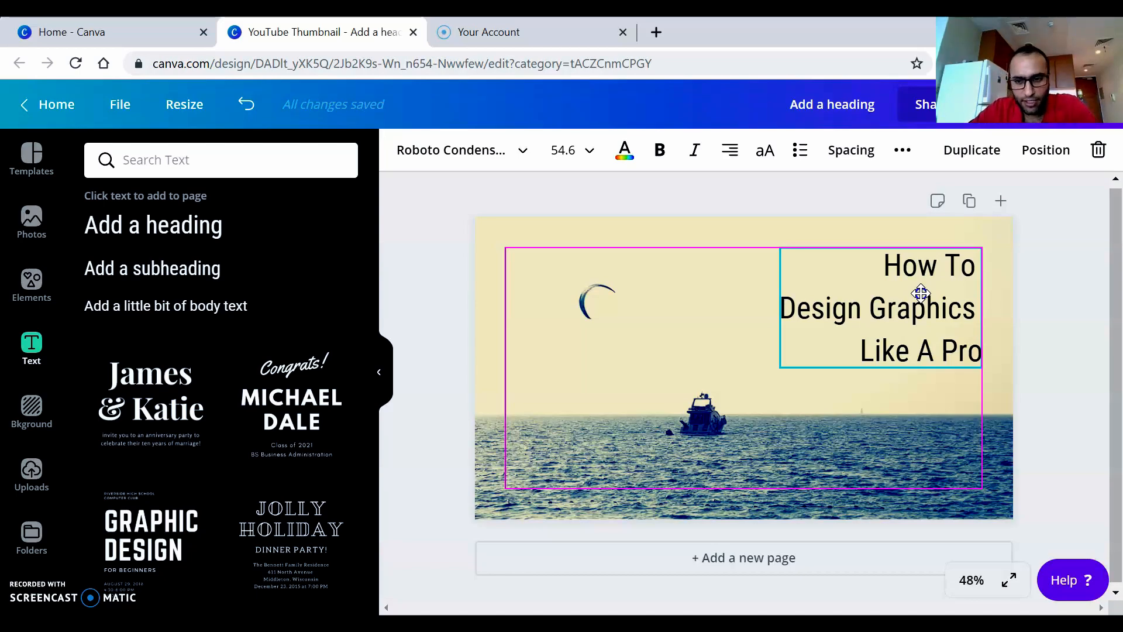
left_click(921, 293)
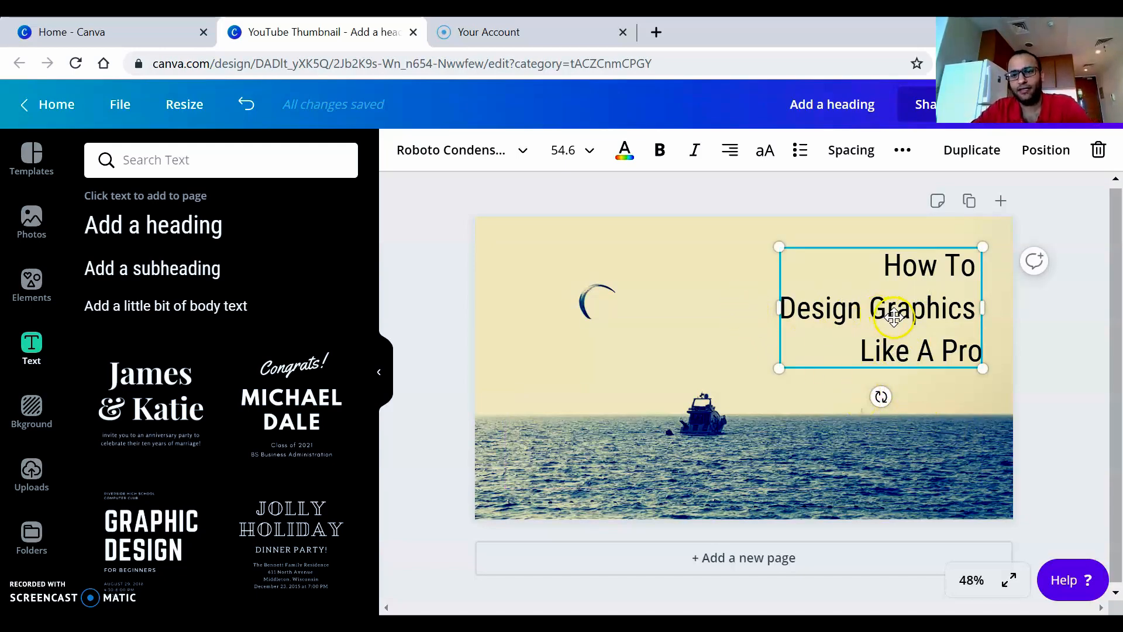
Make the whole heading bold and colour its "Design Graphics" line red
left_click(659, 153)
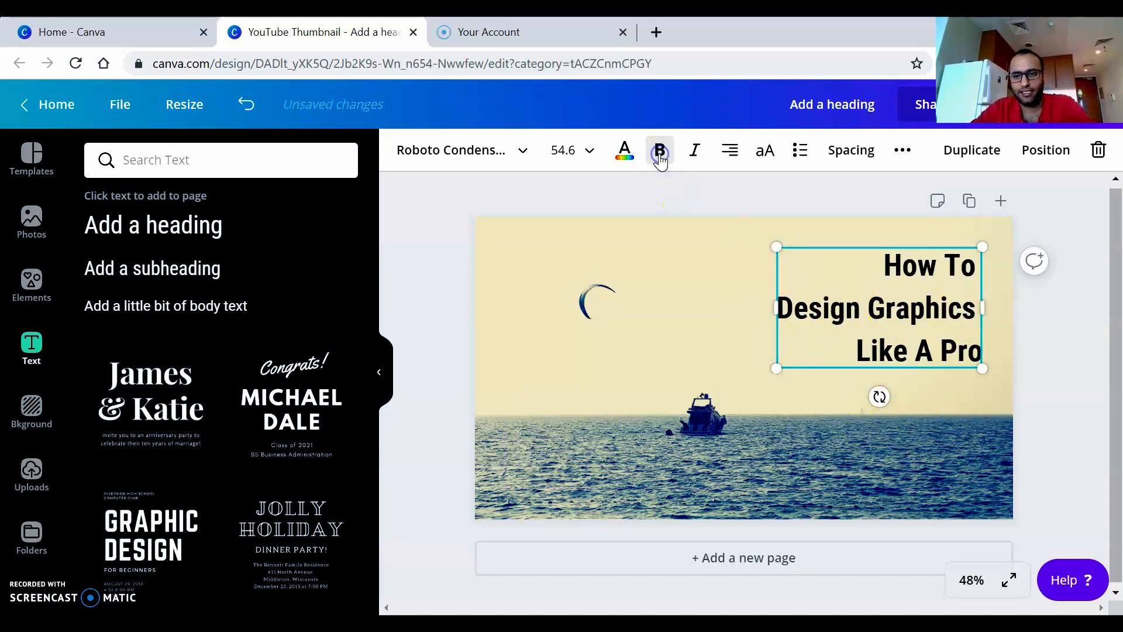
double_click(842, 312)
left_click(886, 312)
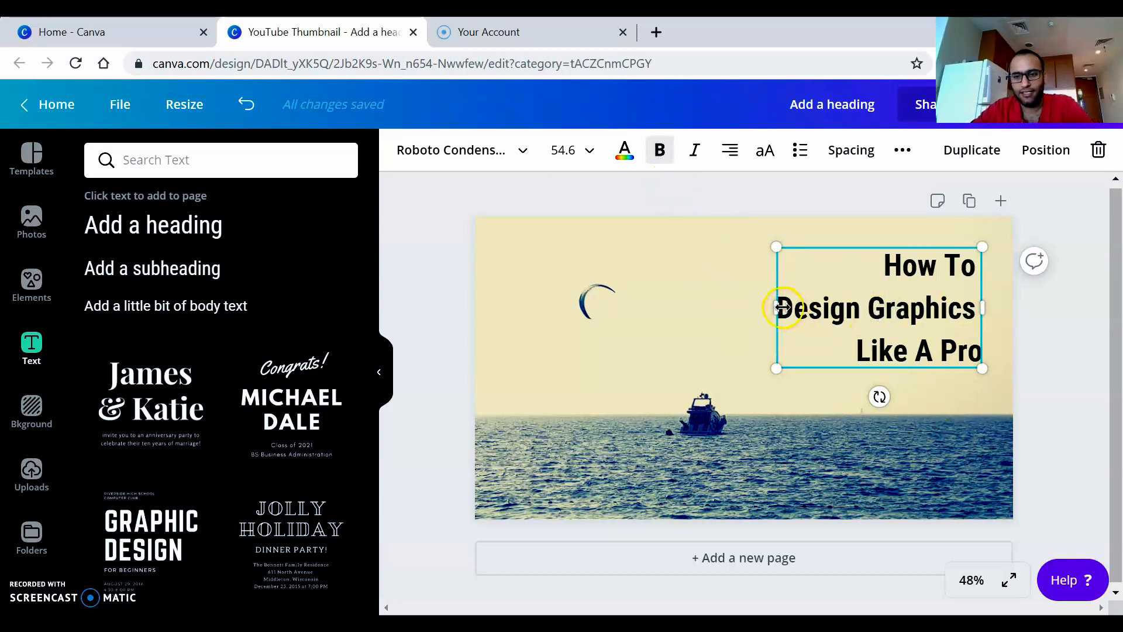
double_click(792, 307)
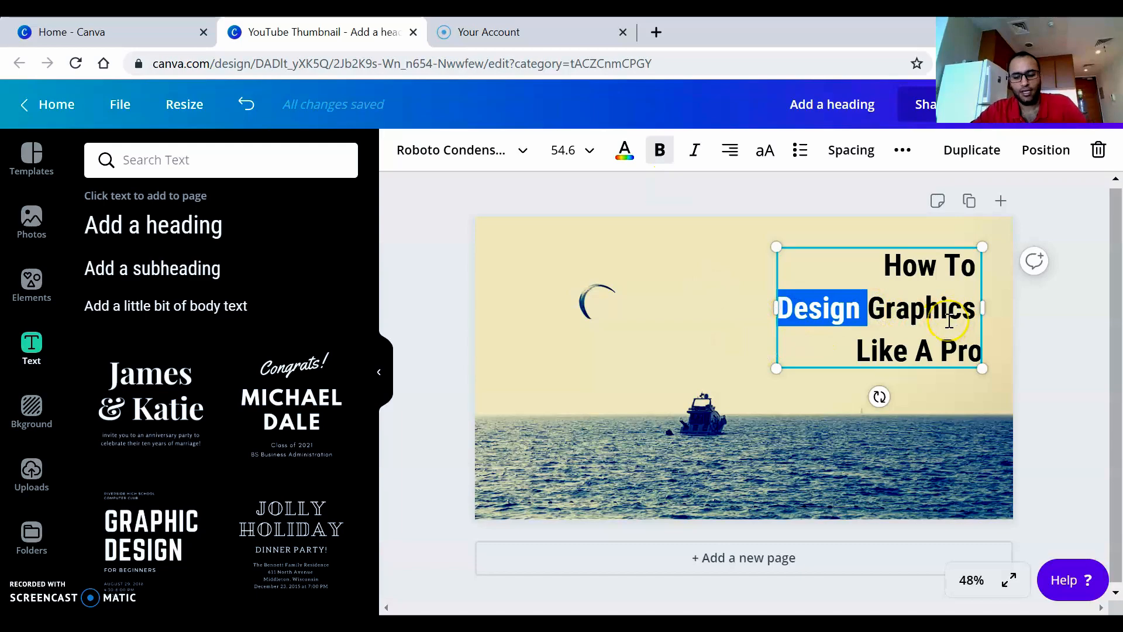
key("shift+Right")
key("shift+Right")
key("shift+Right")
key("shift+Right")
key("shift+Right")
key("shift+Right")
key("shift+Right")
key("shift+Right")
key("shift+Right")
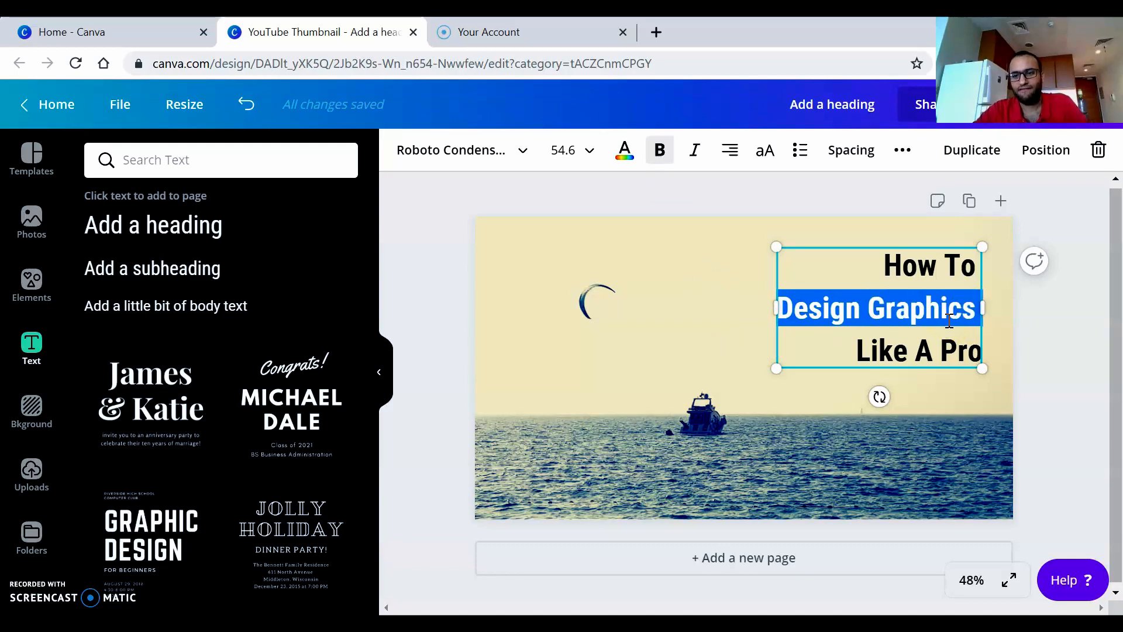
left_click(624, 150)
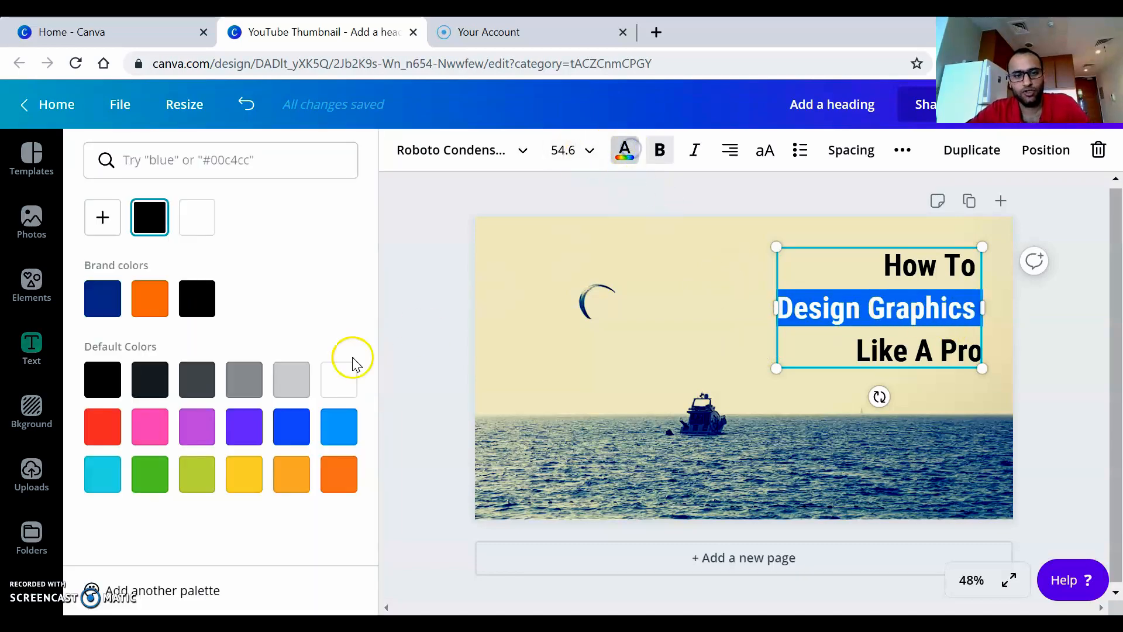
left_click(102, 426)
left_click(712, 262)
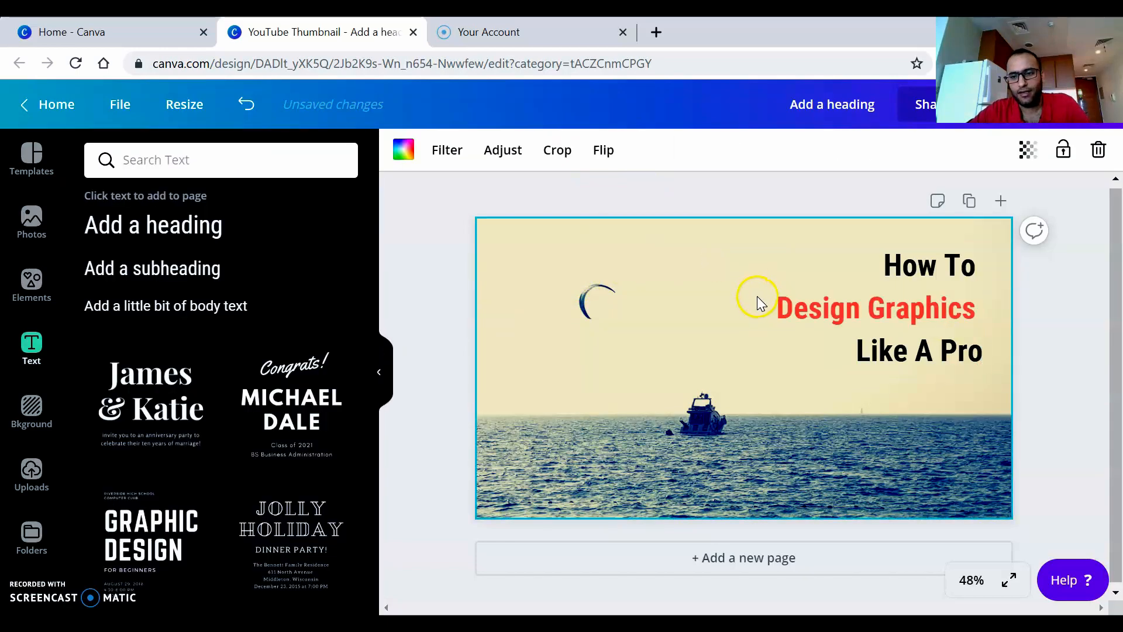
Change the whole heading's font to Adumu Regular and line up the right ends of its three lines
left_click(899, 305)
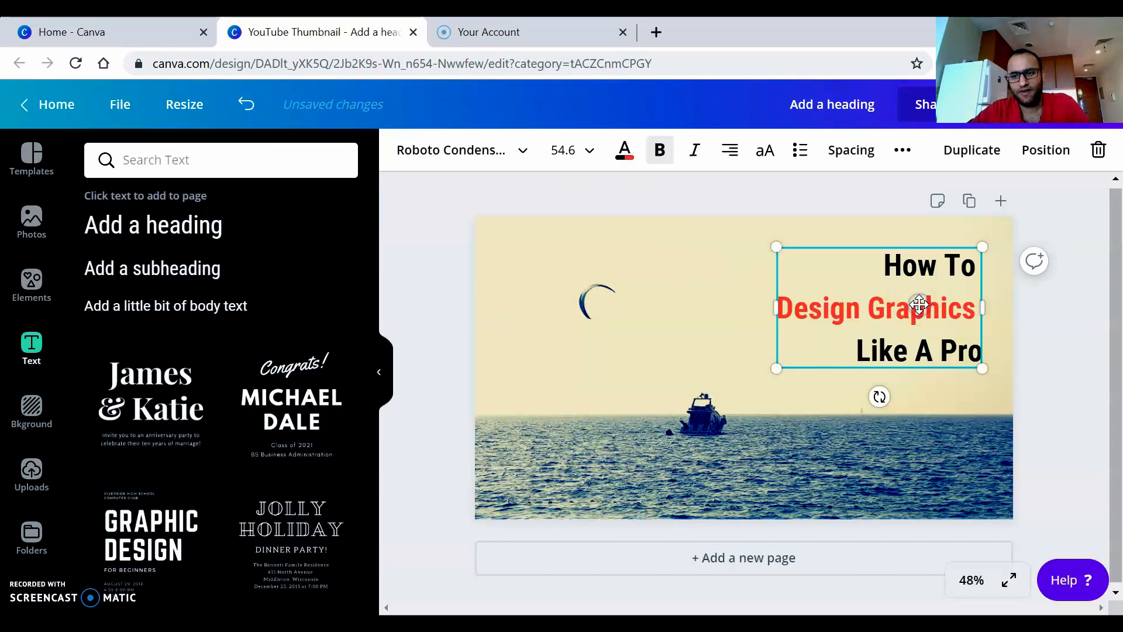
left_click(525, 156)
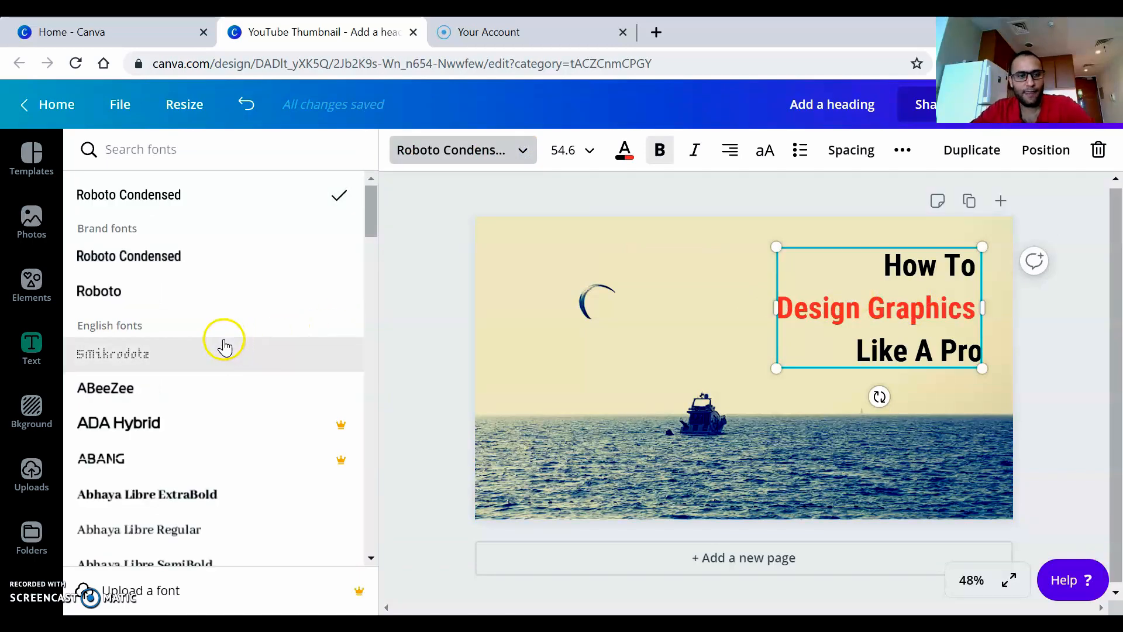
scroll(218, 331, "down", 9)
scroll(219, 331, "down", 3)
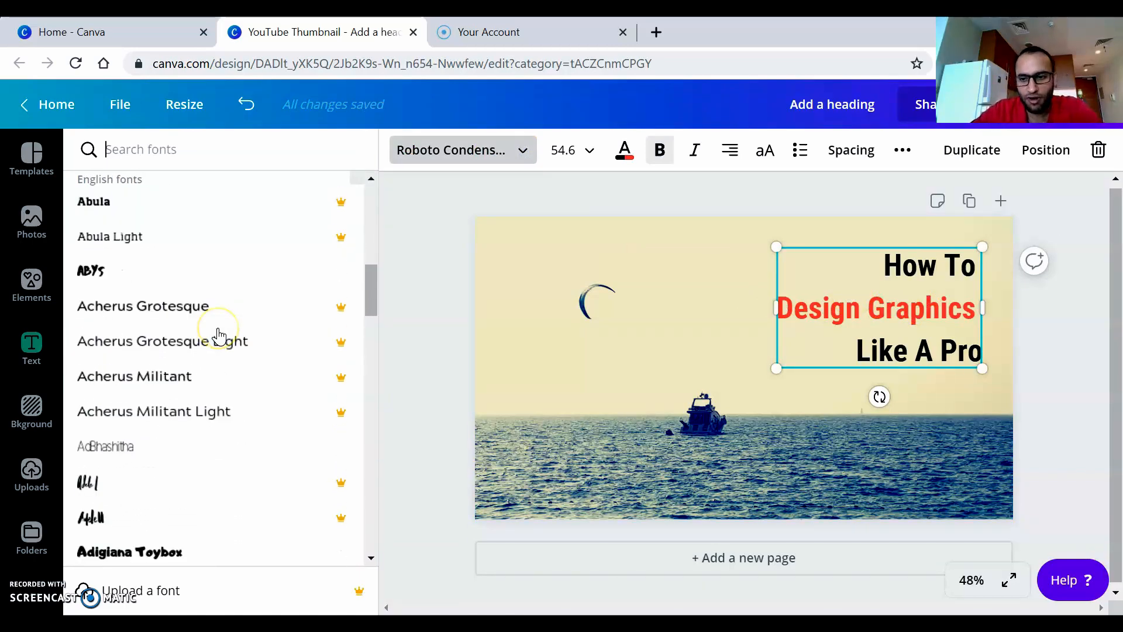
scroll(218, 333, "down", 5)
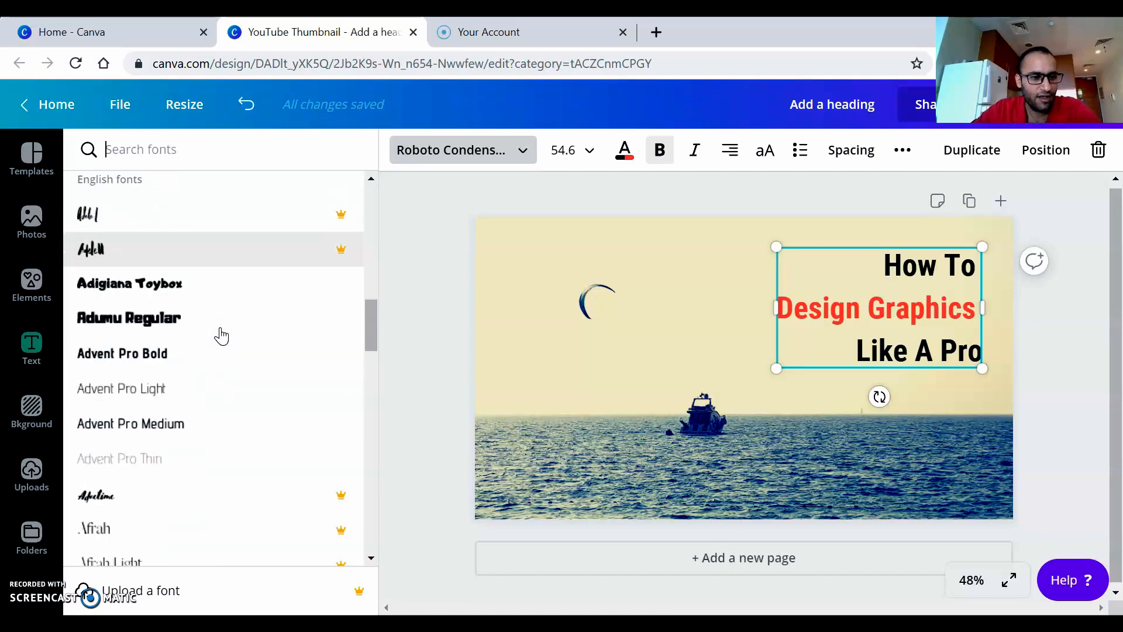
left_click(200, 309)
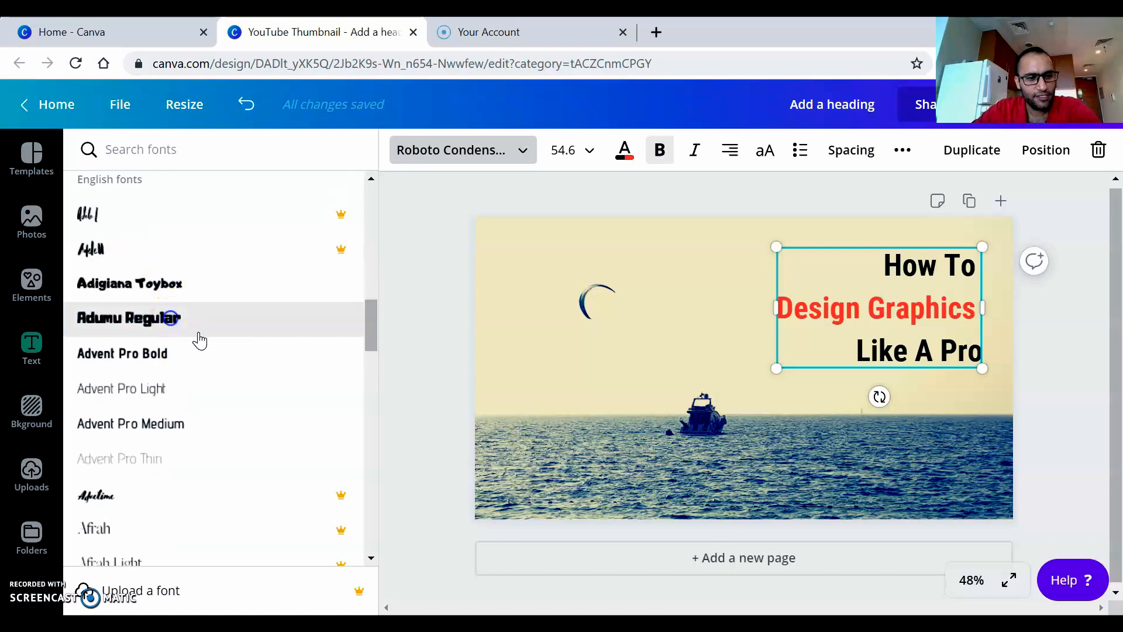
left_click(232, 331)
left_click(610, 388)
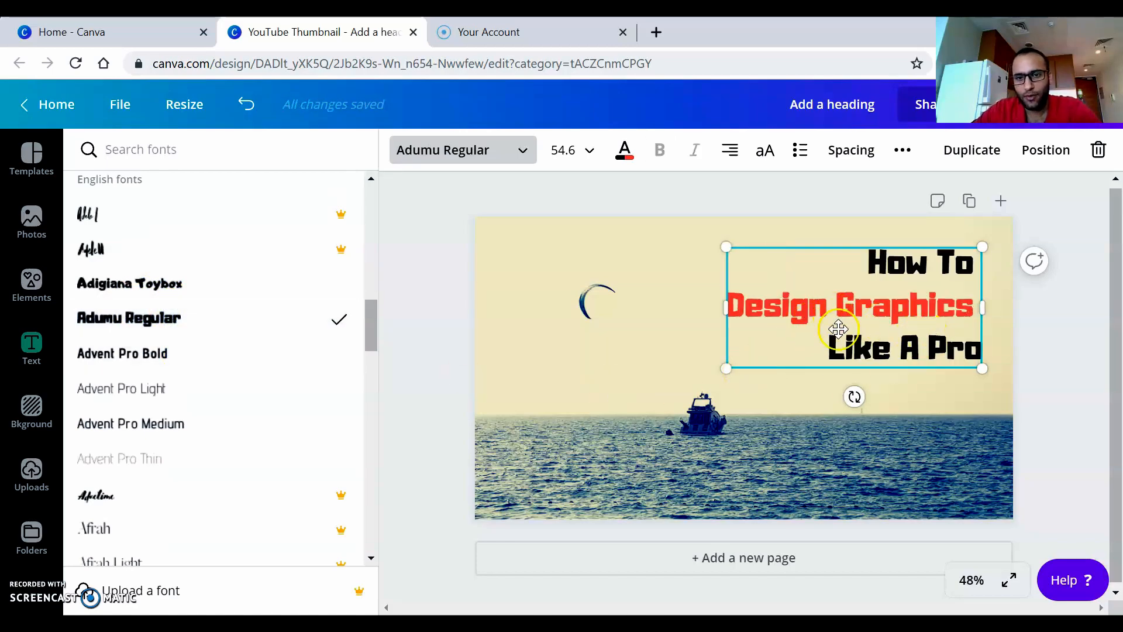
left_click(866, 437)
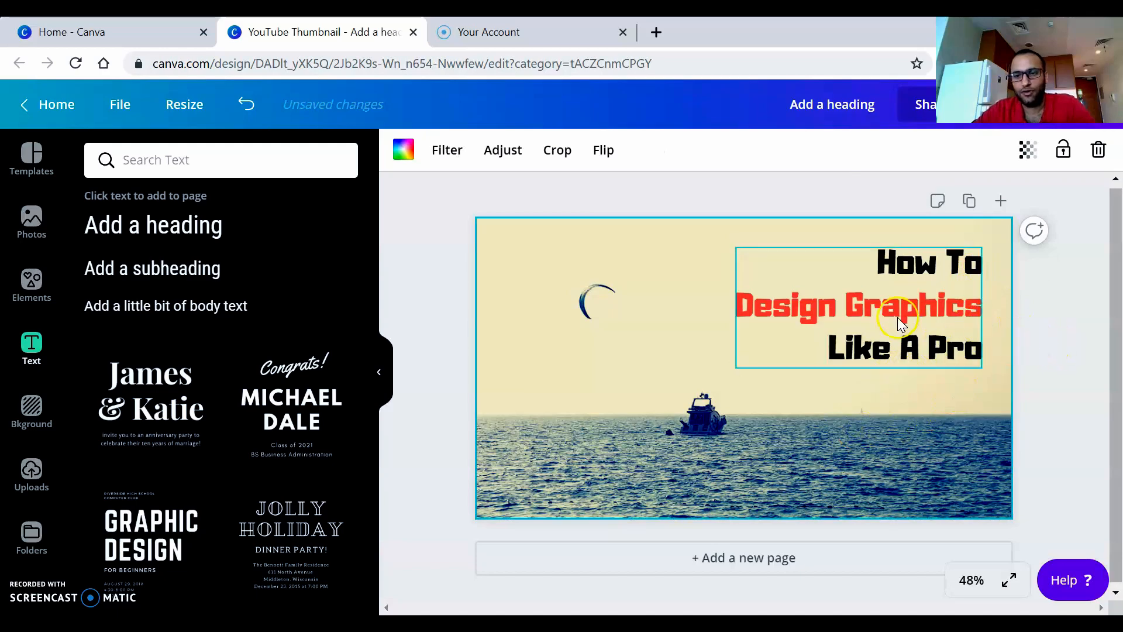
left_click(914, 283)
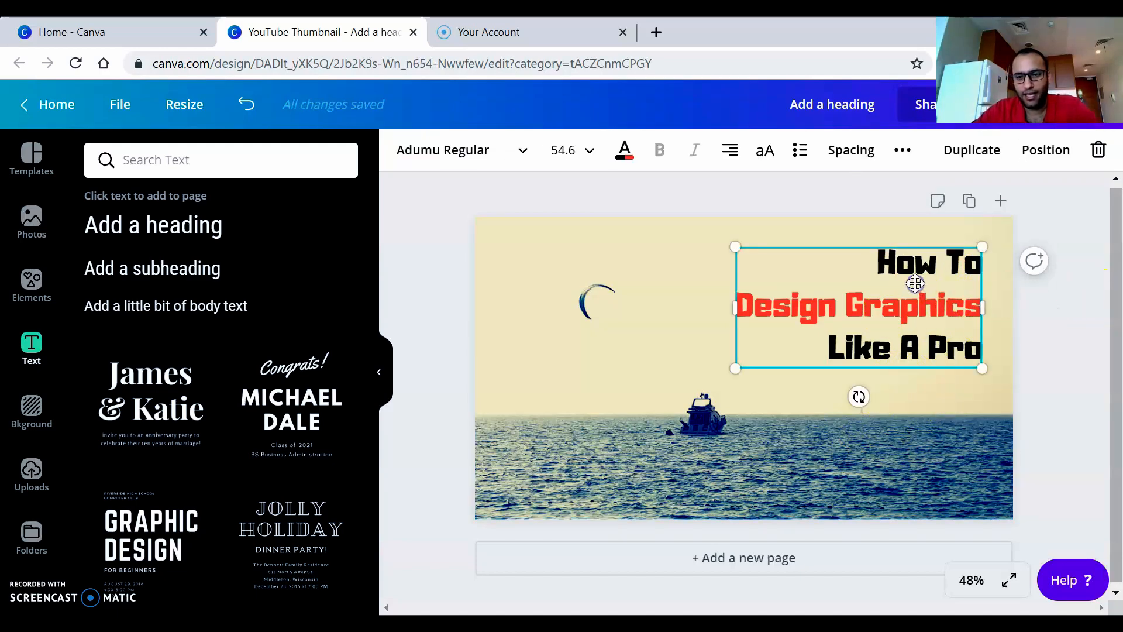
left_click(1081, 321)
left_click(468, 533)
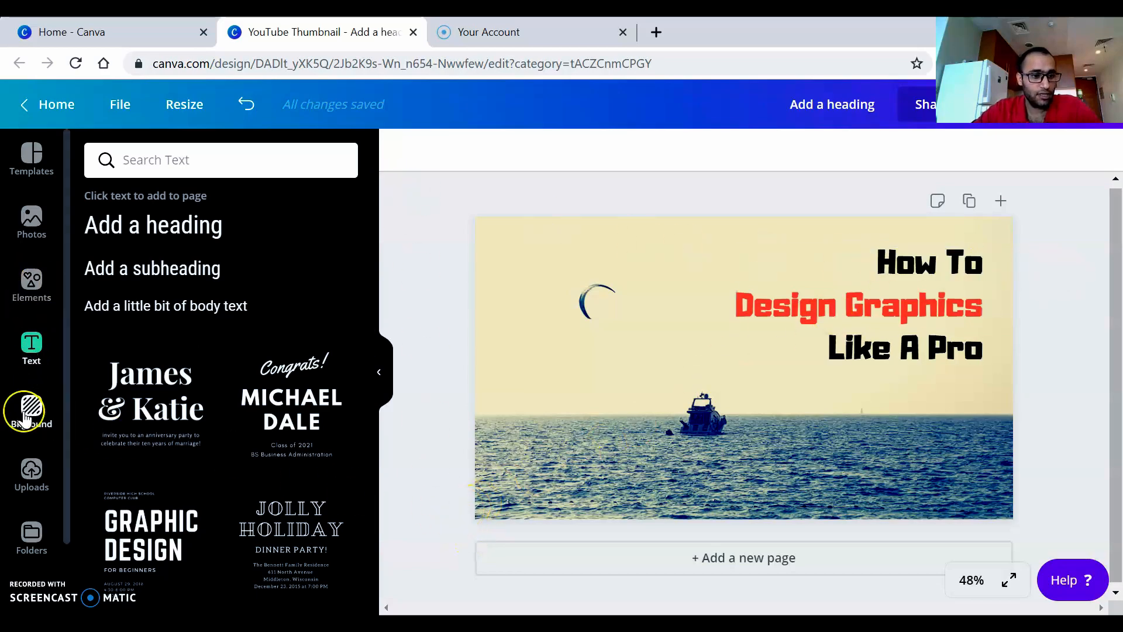
Add the black Startup MC logo from the uploaded images, shrink it and place it in the canvas's lower-left corner
left_click(31, 478)
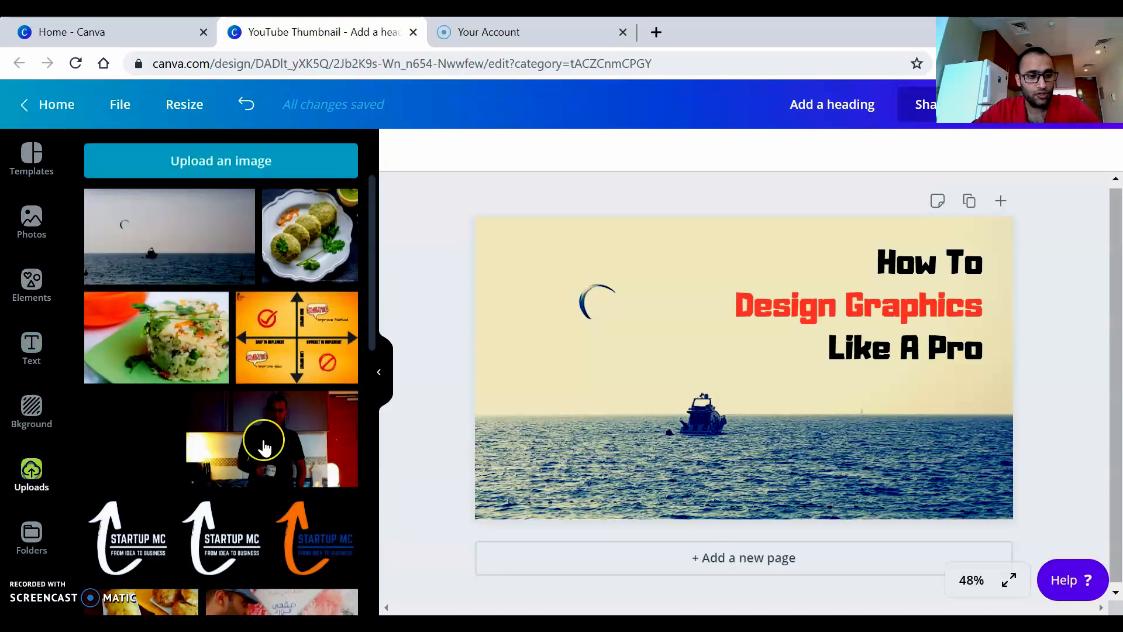
scroll(167, 409, "down", 3)
scroll(131, 424, "up", 1)
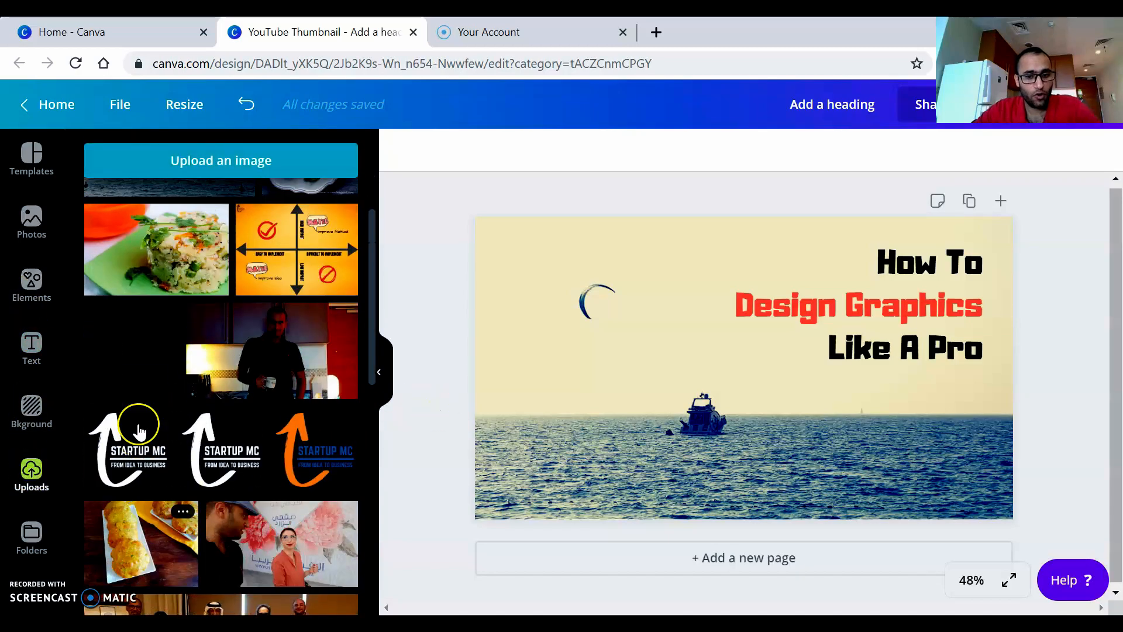
left_click(119, 368)
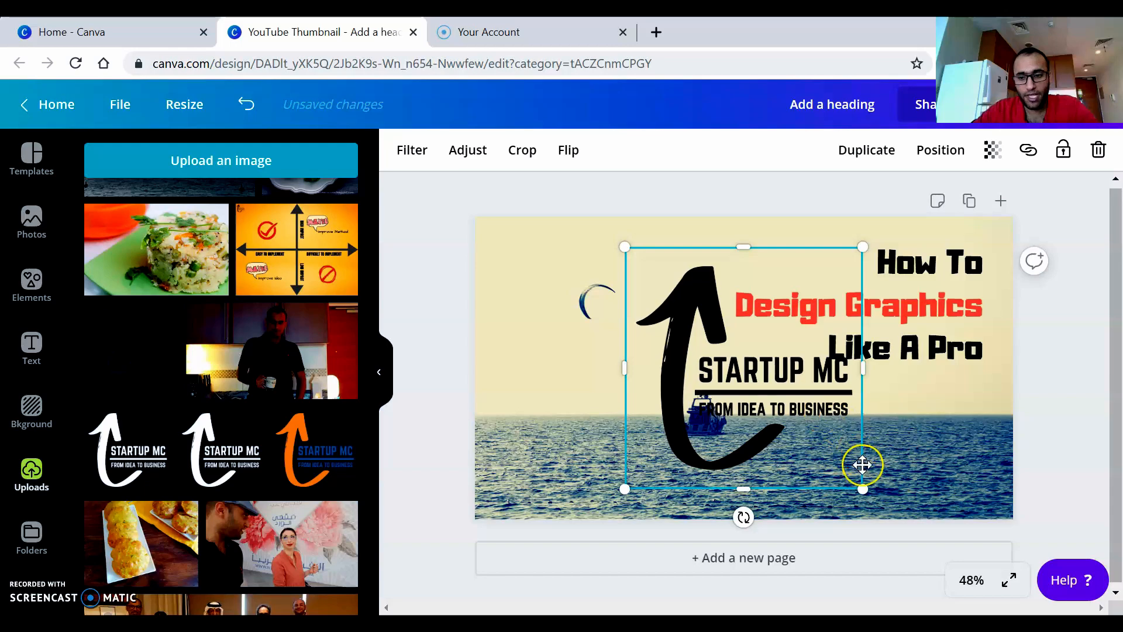
left_click_drag(859, 483, 492, 535)
left_click_drag(506, 488, 504, 488)
left_click(486, 508)
Lower the logo's transparency value slightly and deselect it
left_click(994, 152)
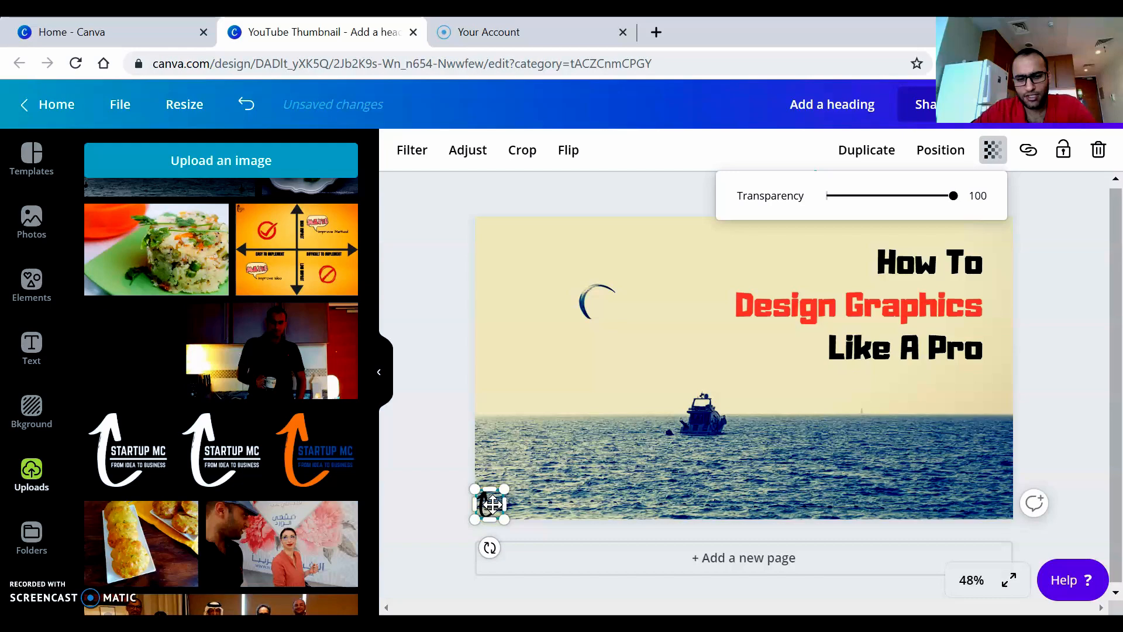
left_click_drag(953, 196, 949, 198)
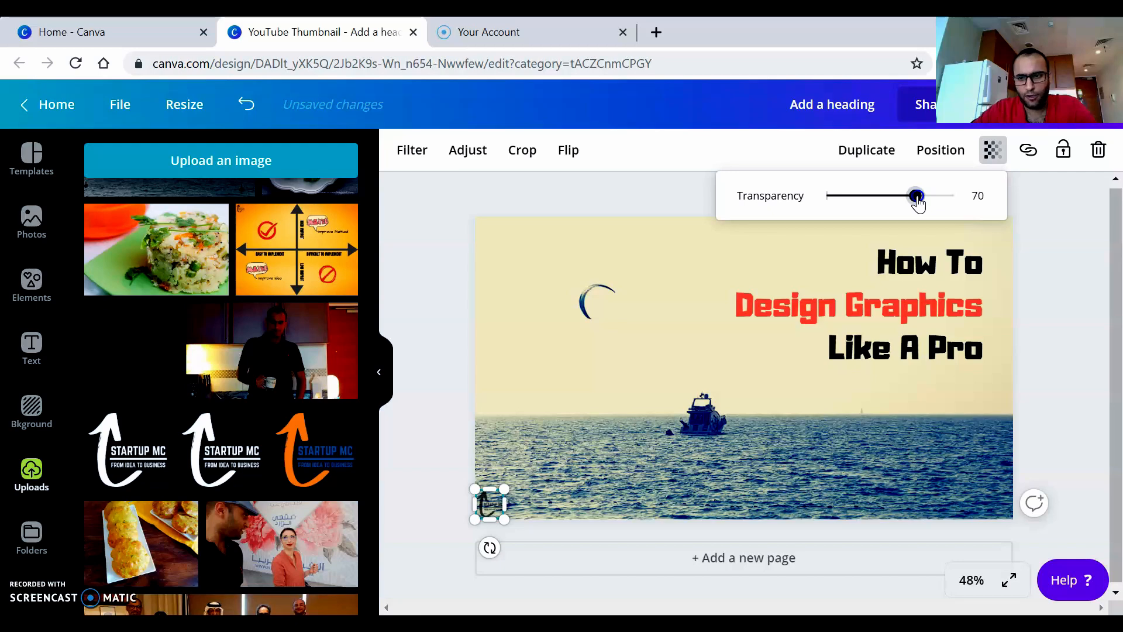
left_click(768, 469)
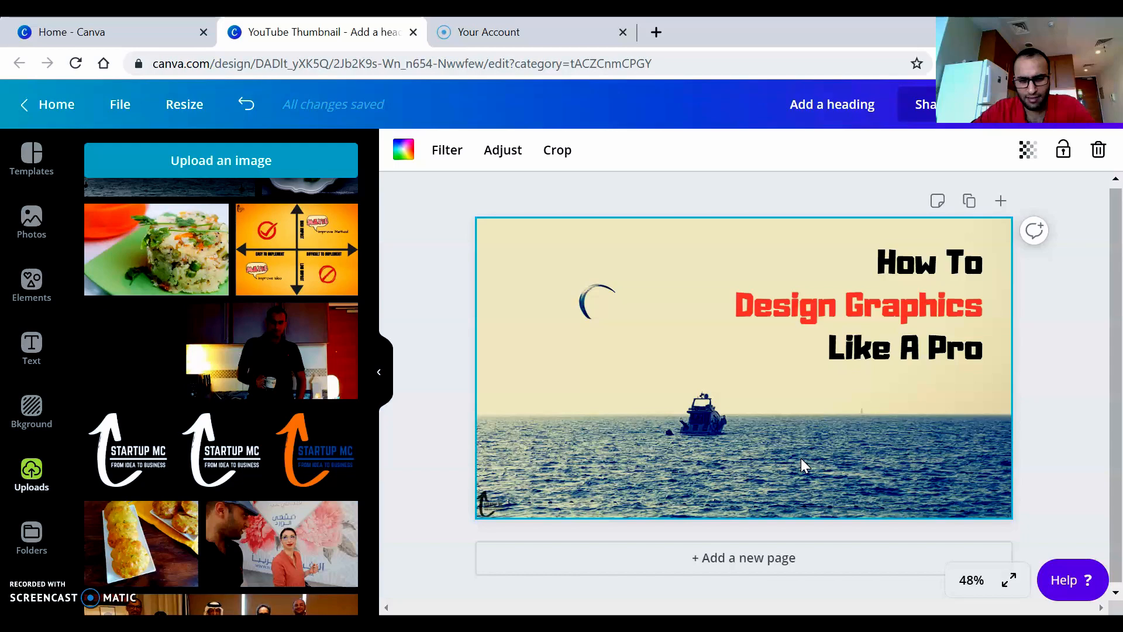
left_click(1058, 376)
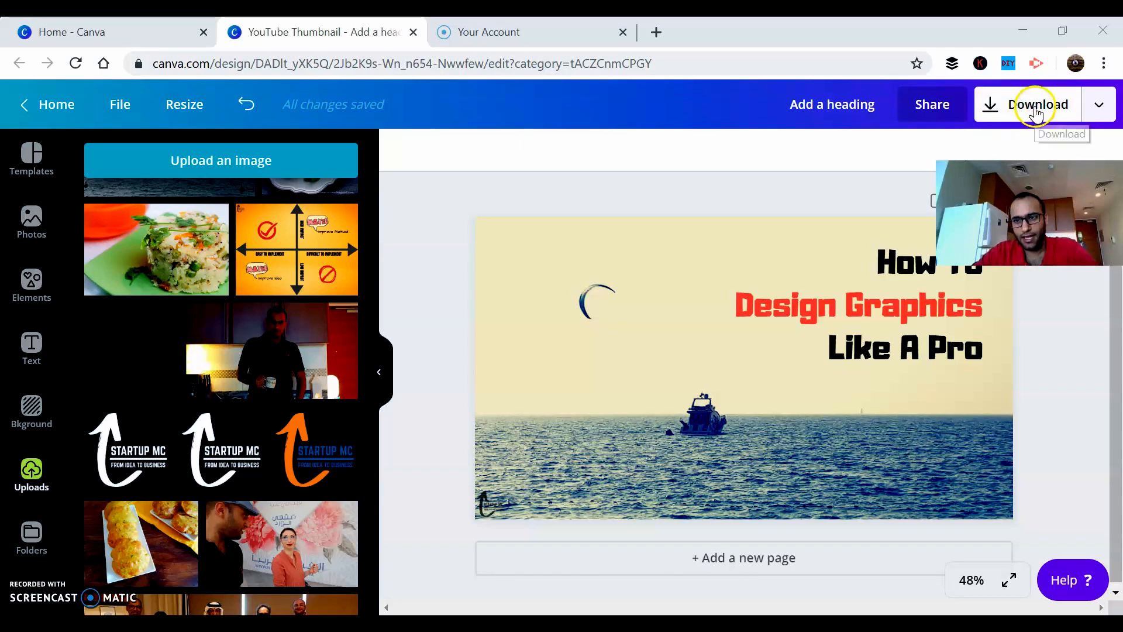
Download the thumbnail as a PNG and dismiss the completion dialog
left_click(1035, 111)
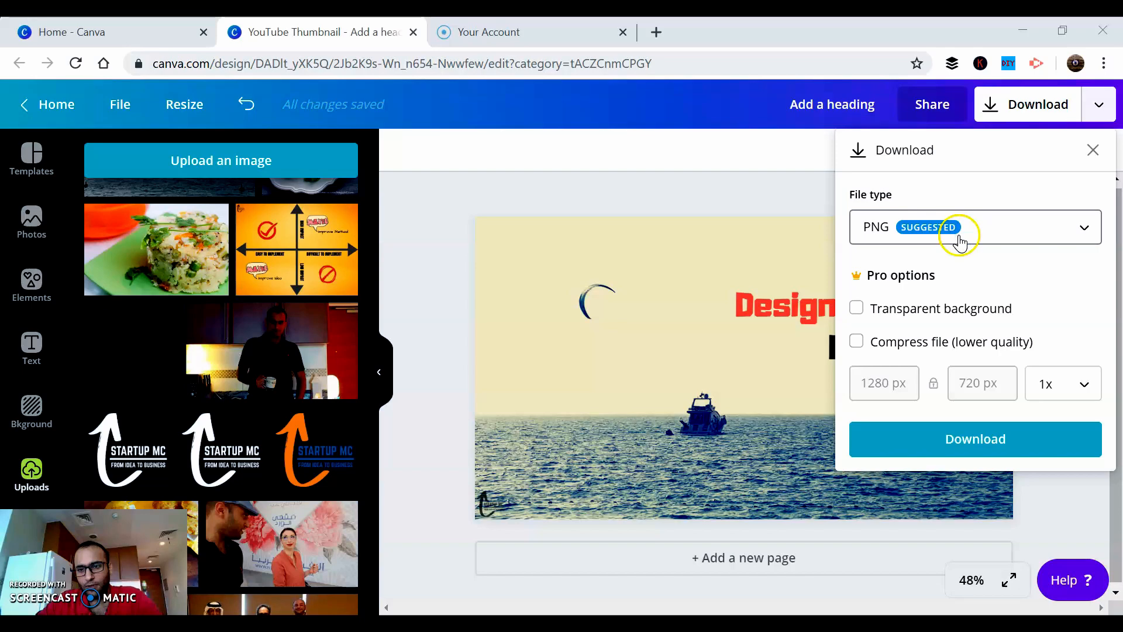
left_click(959, 241)
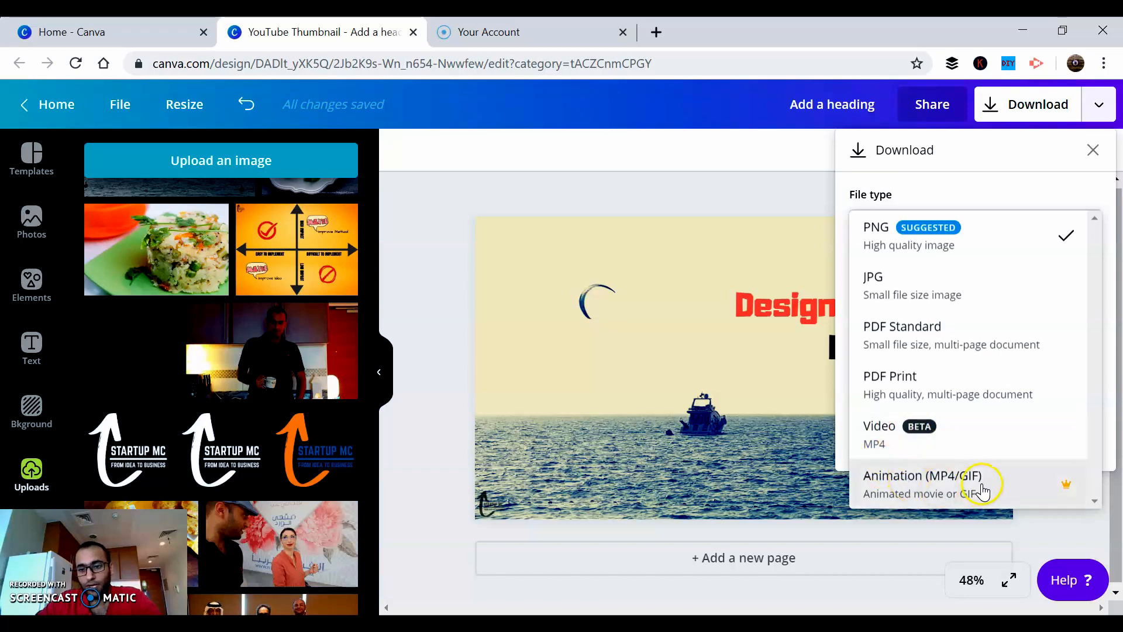
left_click(904, 249)
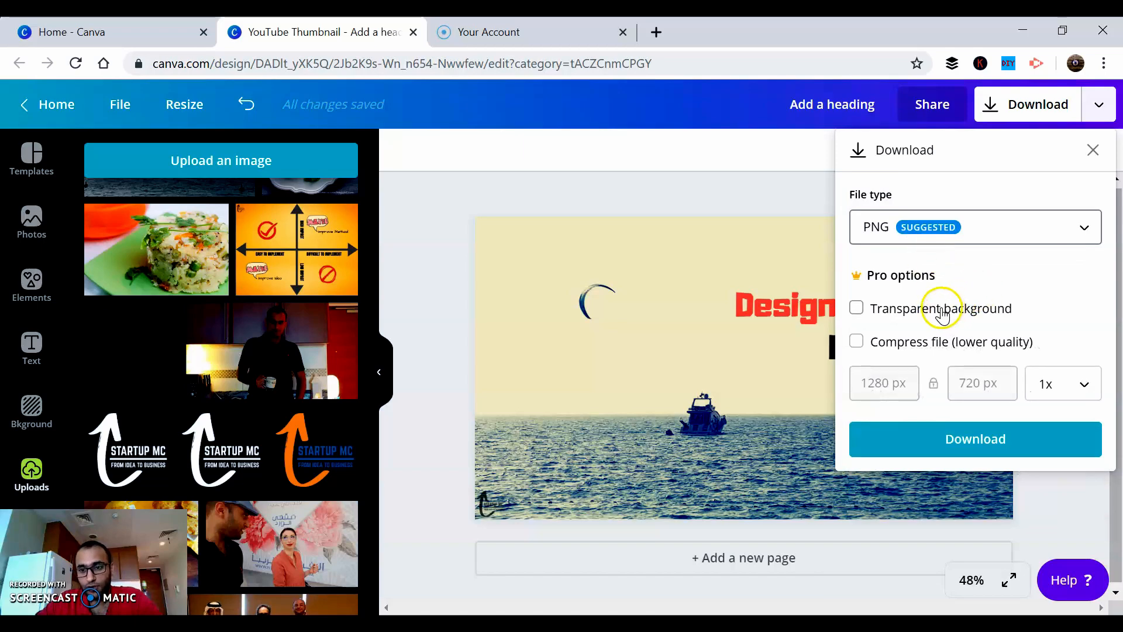
left_click(992, 447)
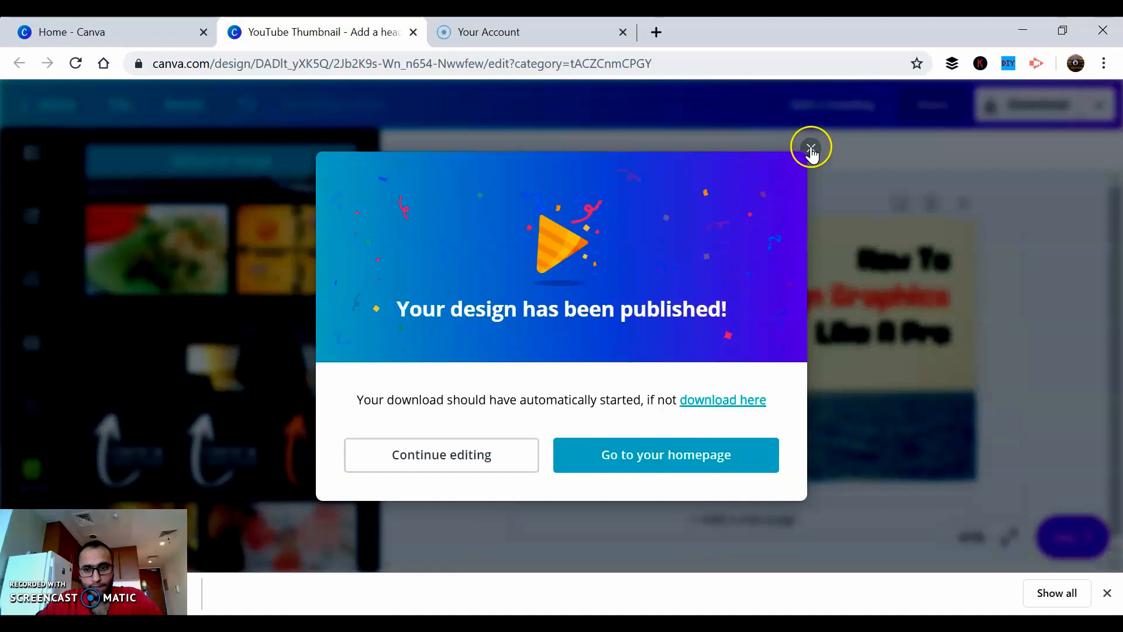
left_click(811, 148)
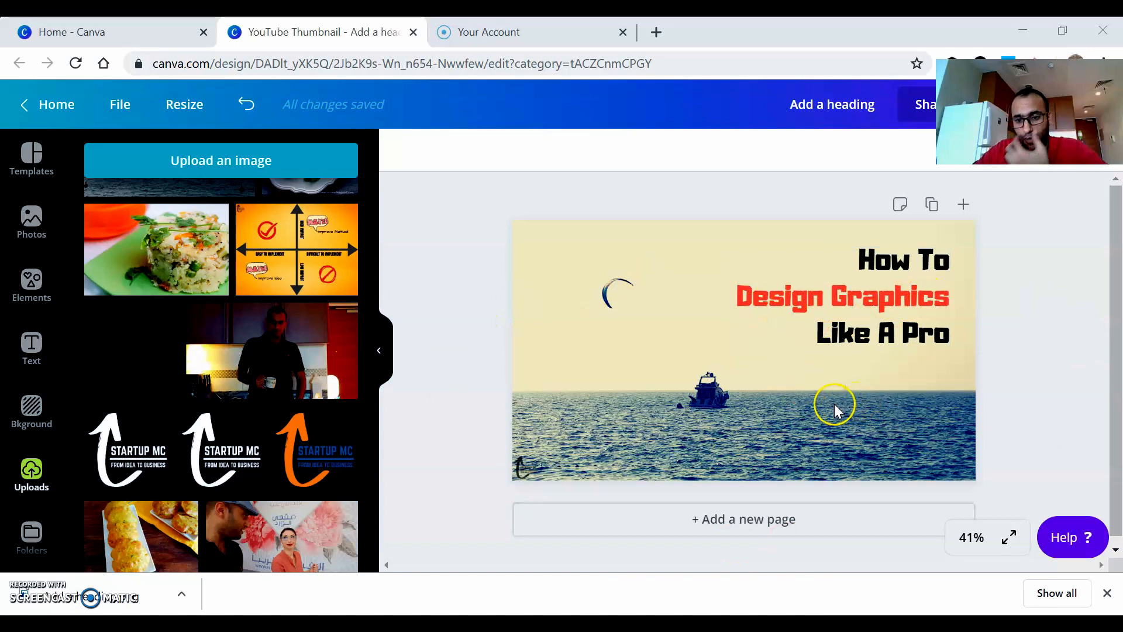
Create a resized copy of the thumbnail in the Instagram Post format
left_click(184, 109)
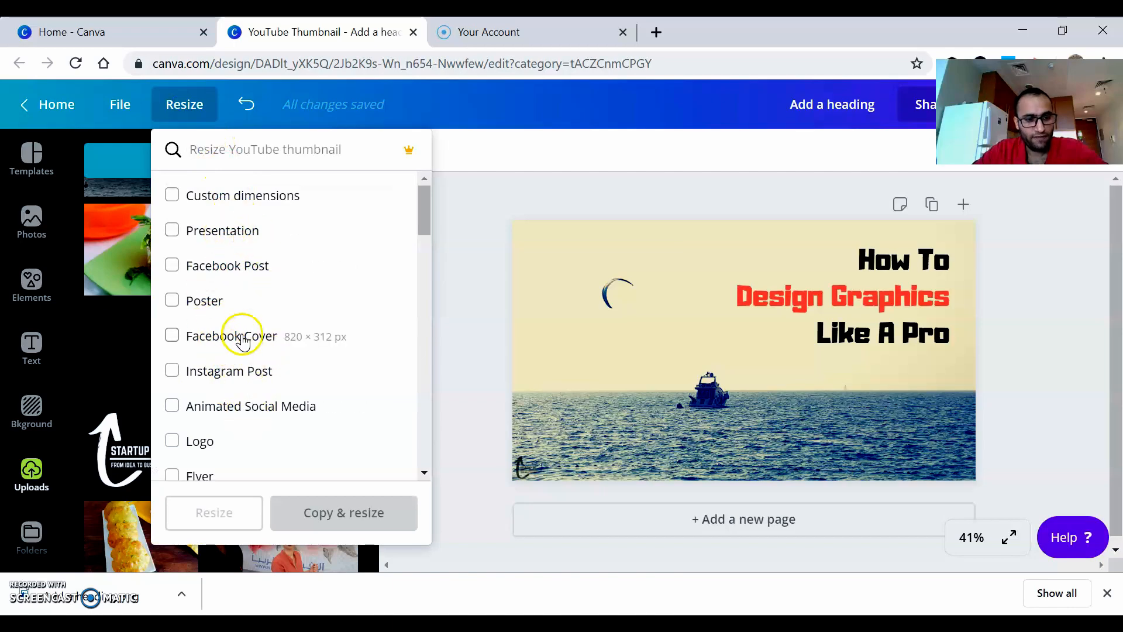
scroll(246, 292, "down", 2)
scroll(243, 310, "up", 2)
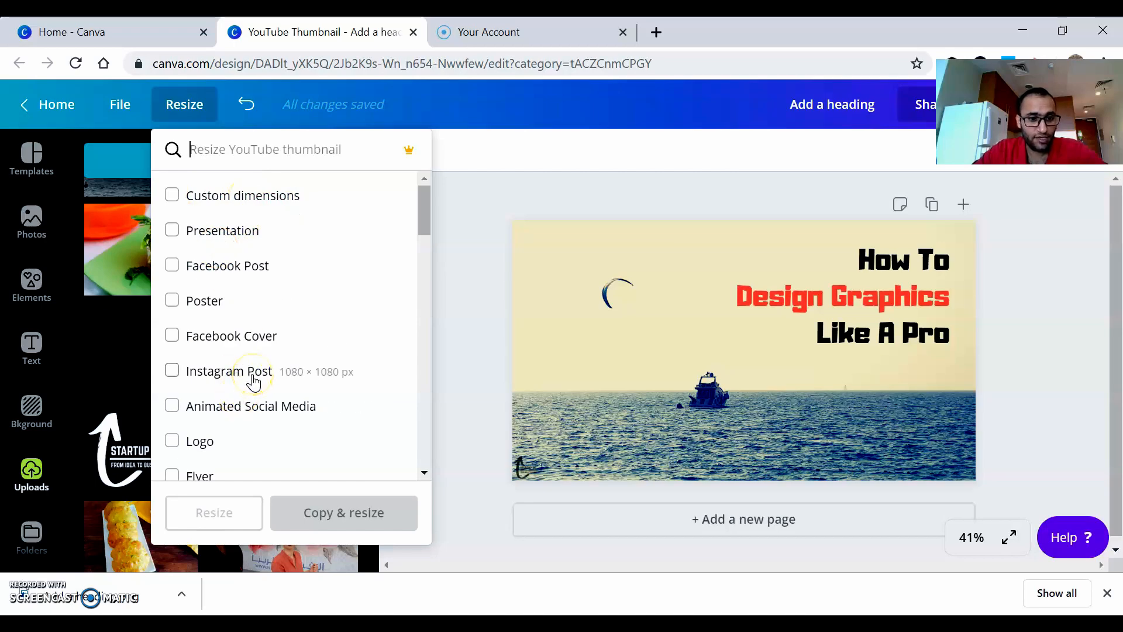
left_click(240, 439)
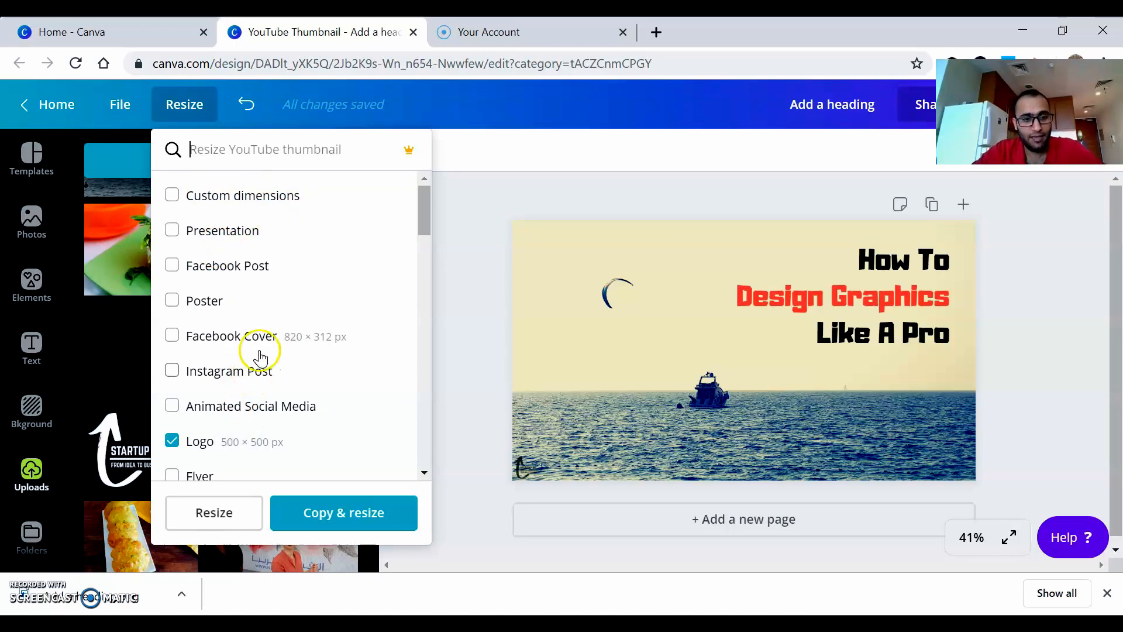
left_click(252, 374)
left_click(176, 440)
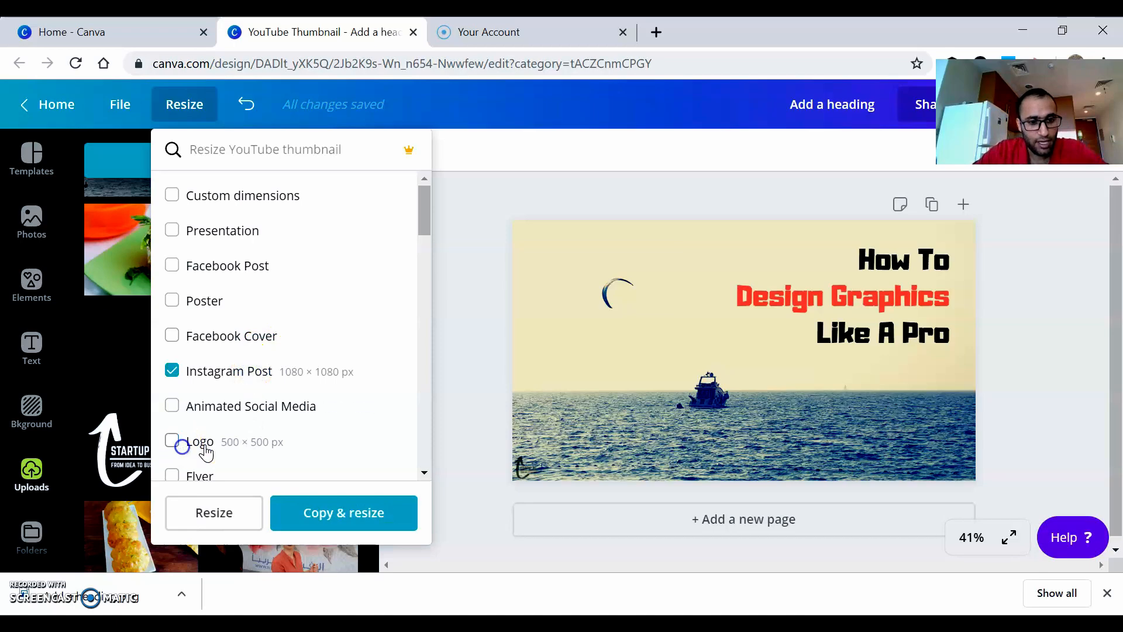
left_click(341, 518)
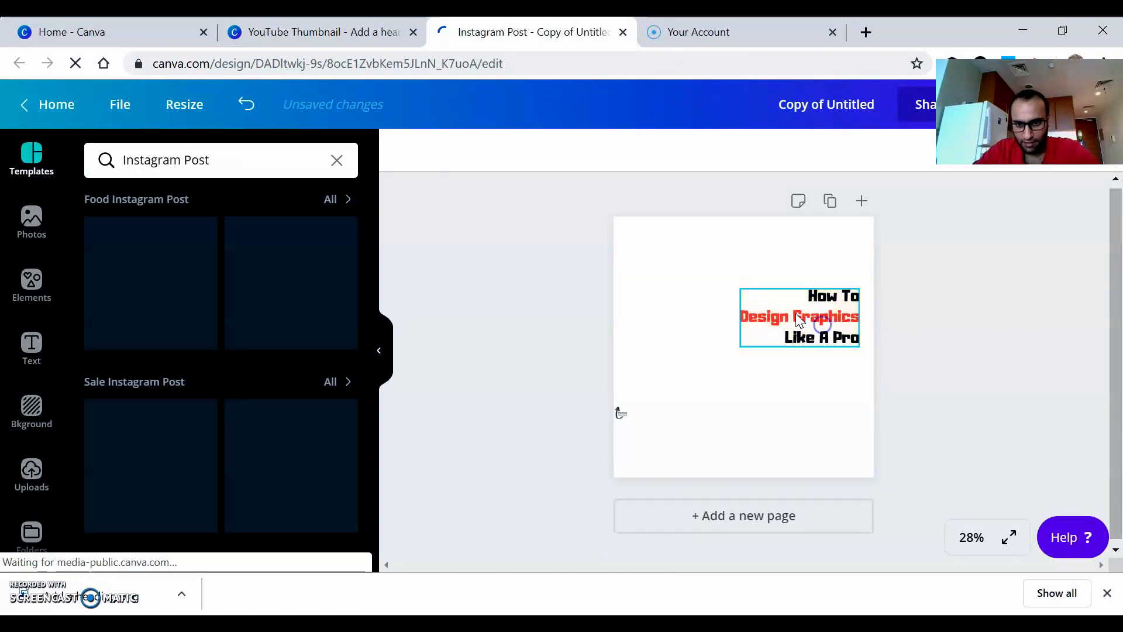
Enlarge the heading in the Instagram Post copy and position it in the canvas's upper-right area
left_click(795, 313)
left_click_drag(733, 280, 707, 243)
left_click(468, 297)
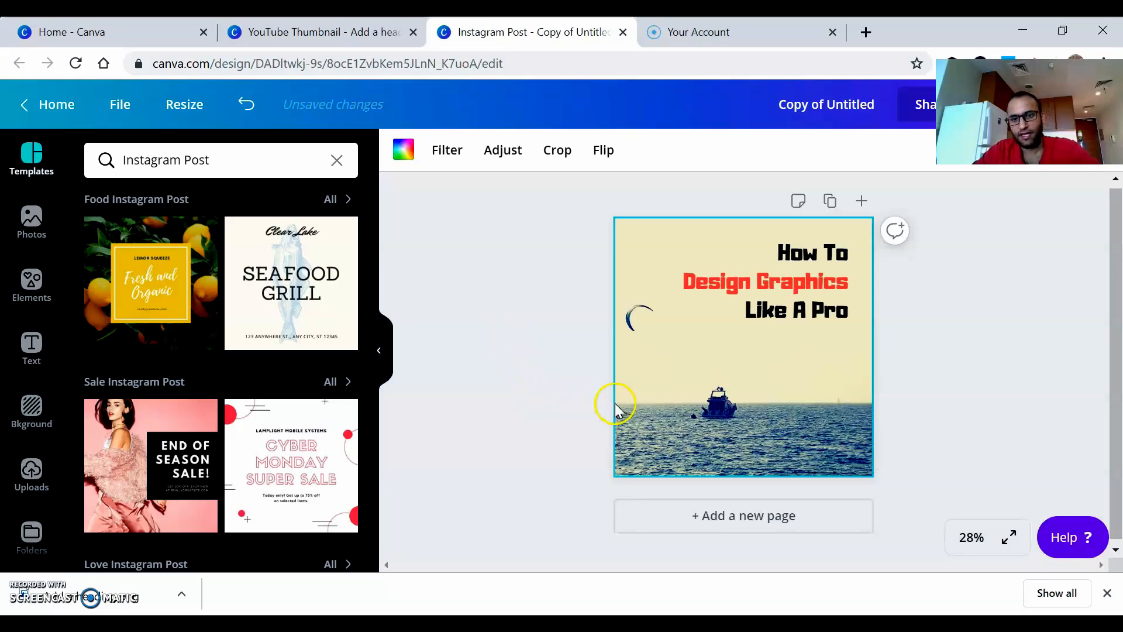